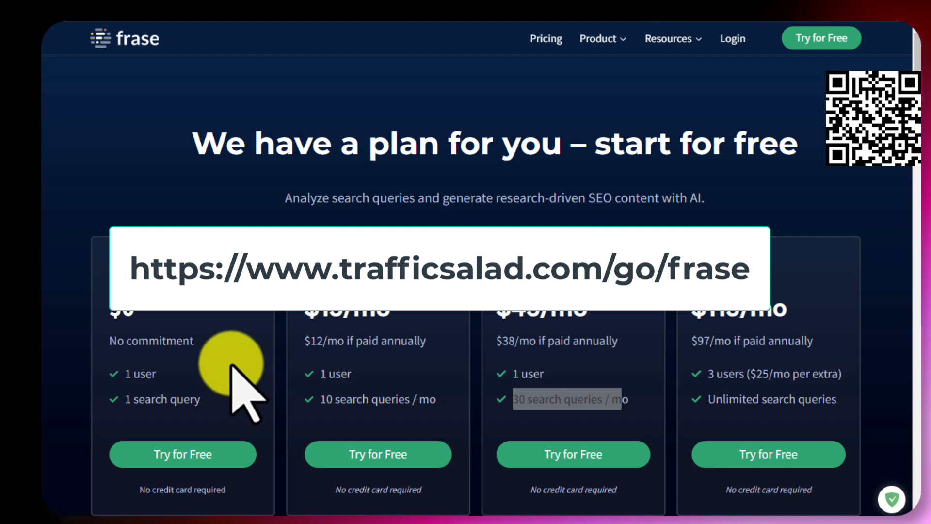
- Switch to the keyword research tool and examine the suggestions for "how * ppc" filtered to a difficulty of up to 10
left_click(311, 22)
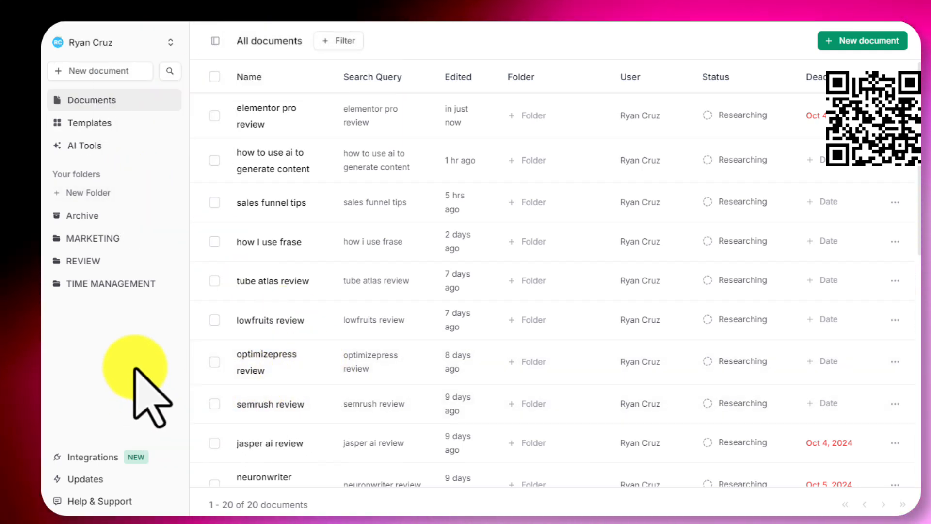
left_click(147, 9)
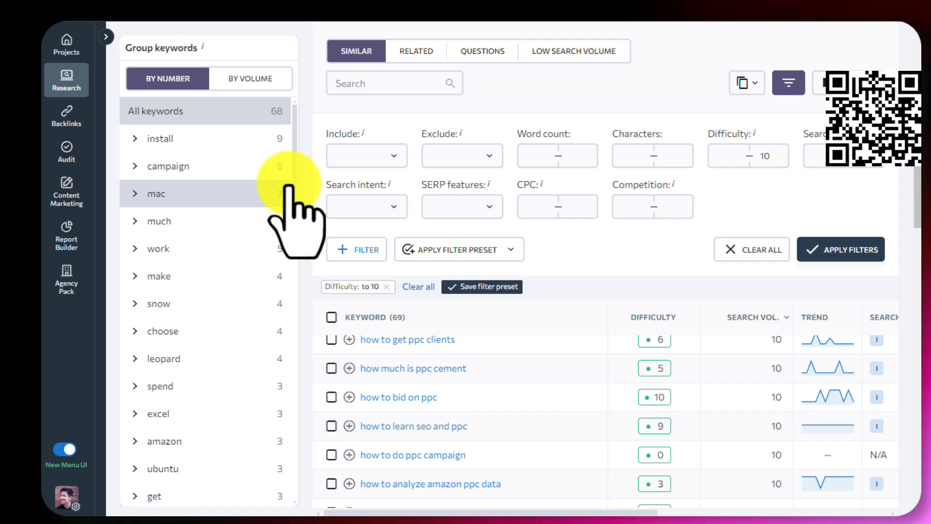
scroll(352, 165, "down", 4)
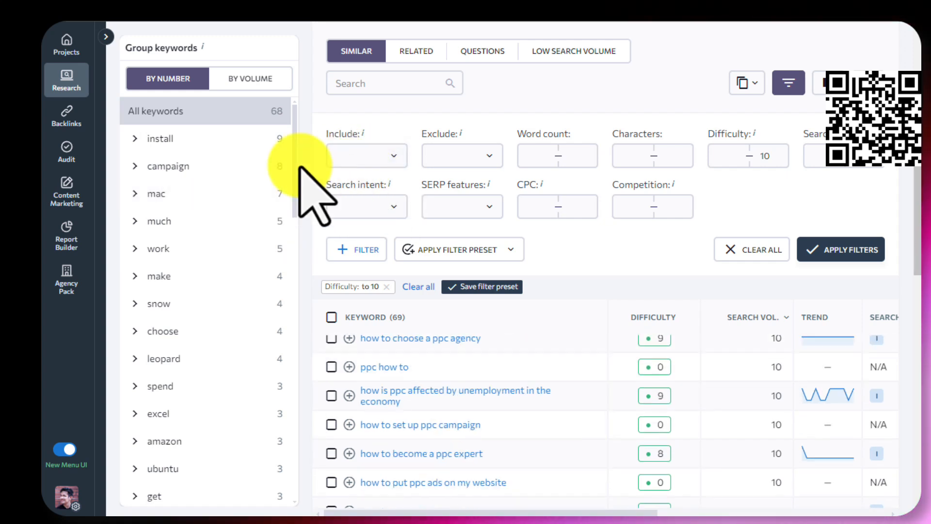
scroll(301, 167, "up", 5)
scroll(249, 190, "up", 3)
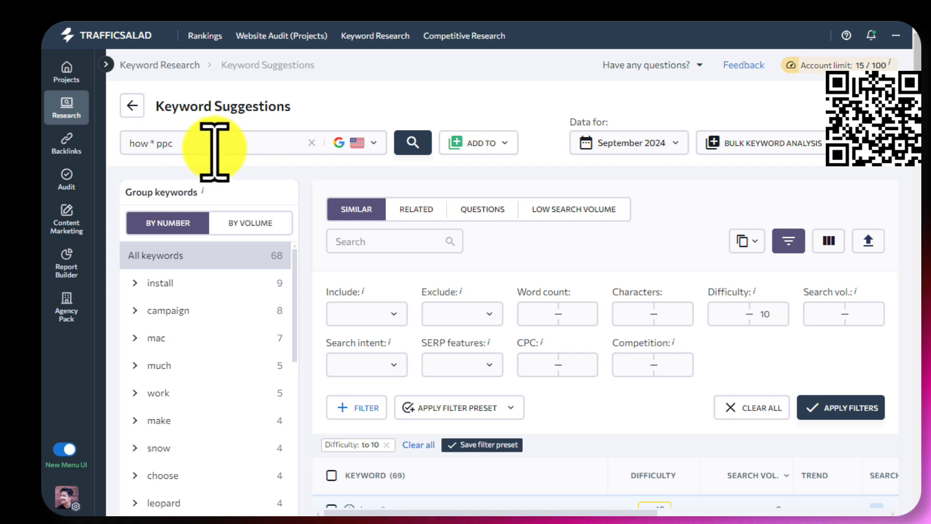
left_click(764, 315)
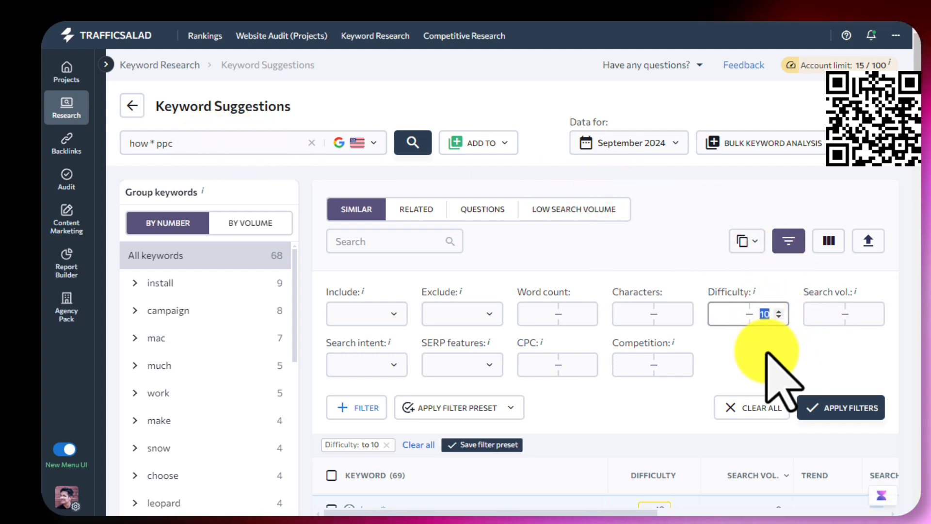
scroll(767, 353, "down", 5)
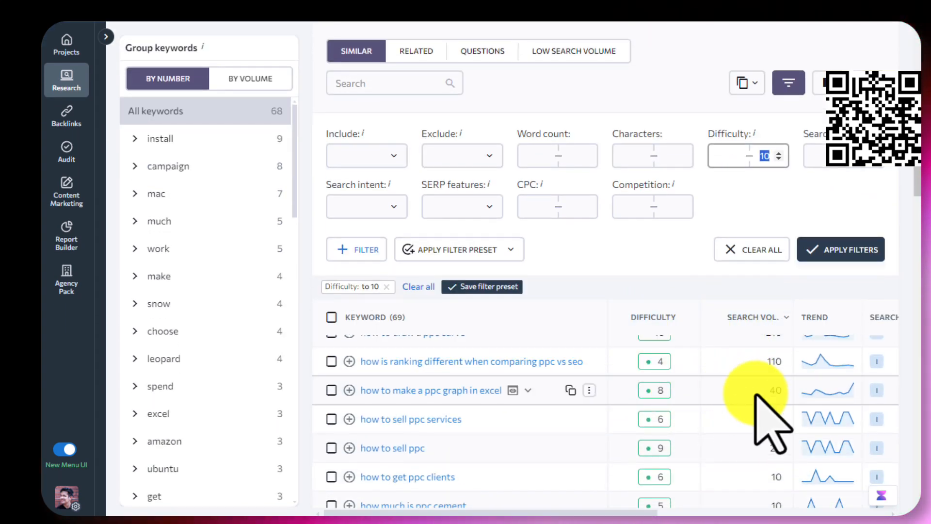
mouse_move(916, 180)
left_mouse_down()
mouse_move(912, 168)
mouse_move(908, 181)
left_mouse_up()
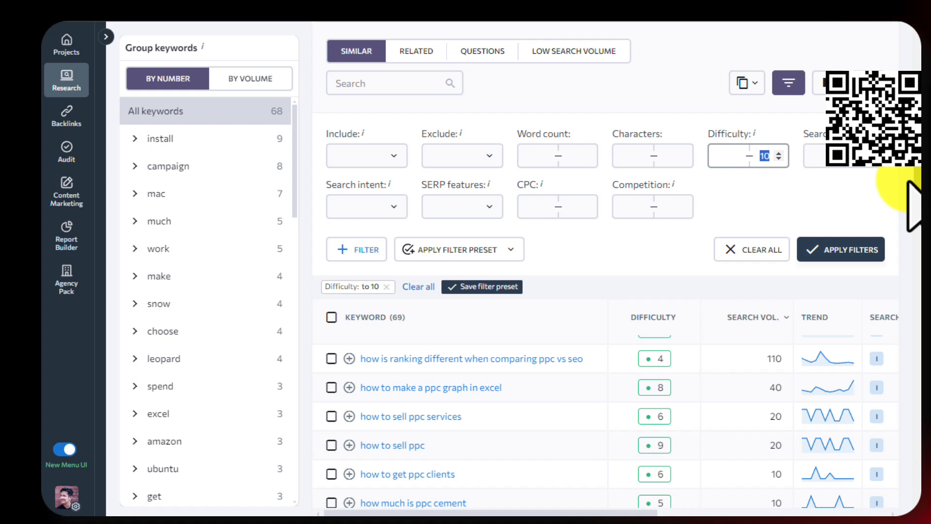
left_click_drag(908, 181, 901, 183)
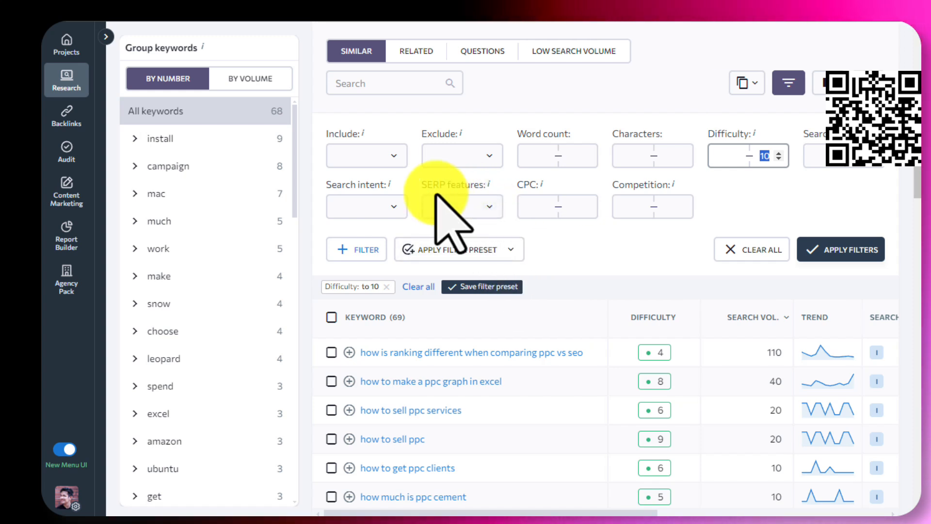
scroll(451, 369, "down", 2)
scroll(458, 369, "down", 2)
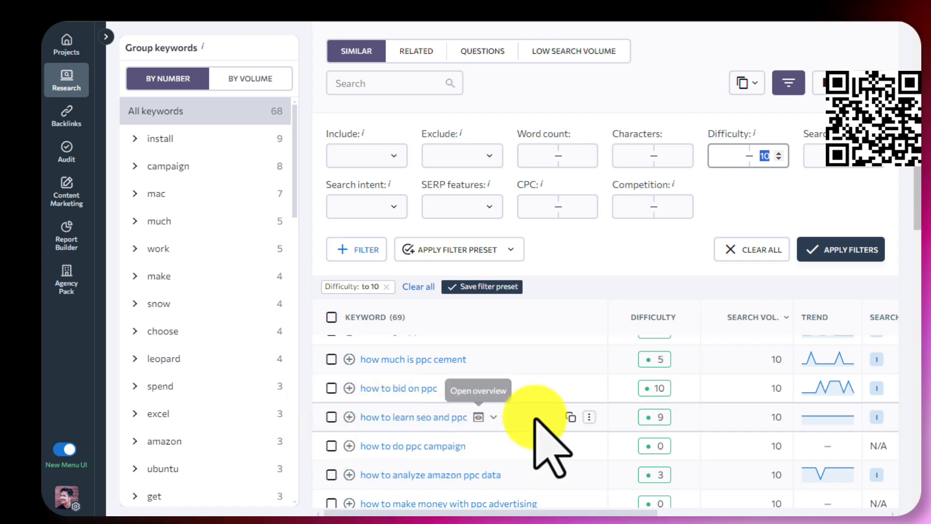
- Copy the keyword "how to learn seo and ppc" and process it as the search query of a new AI article in Frase
left_click(570, 417)
left_click(279, 0)
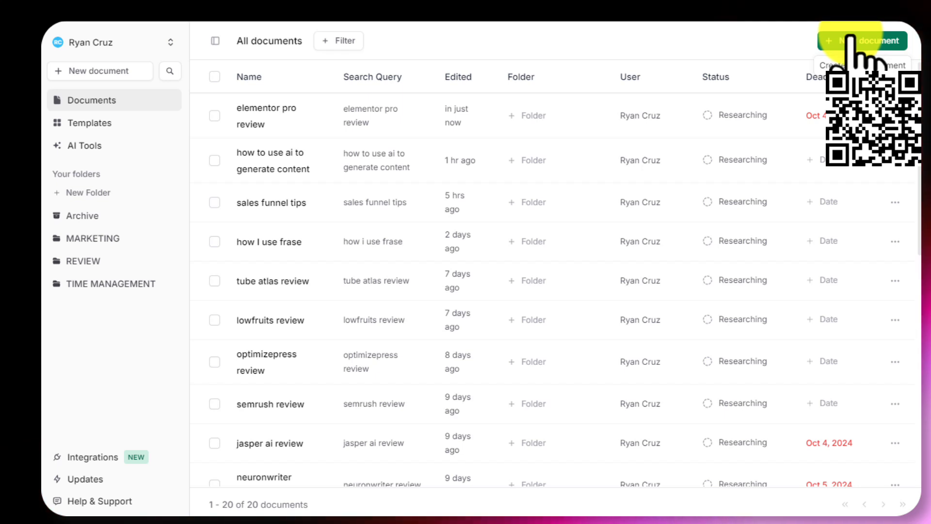
left_click(853, 40)
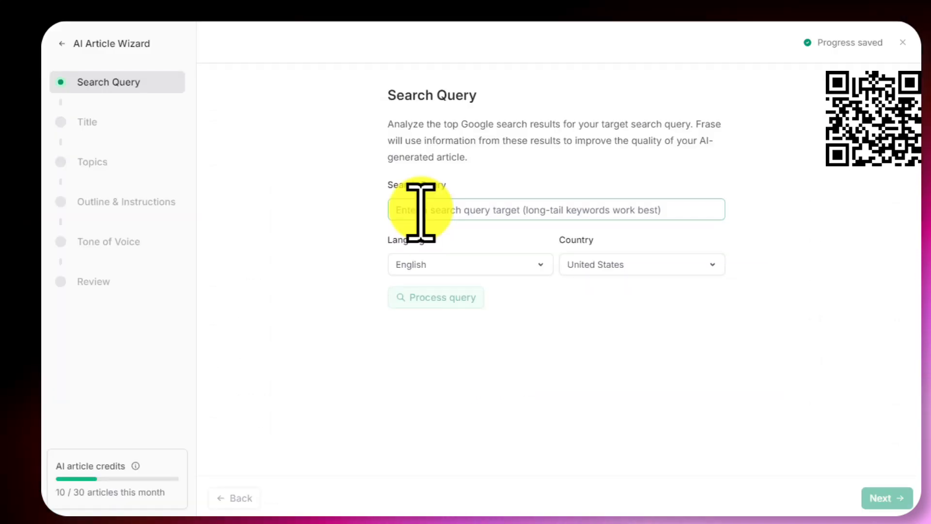
type("how to learn seo and ppc")
left_click(448, 296)
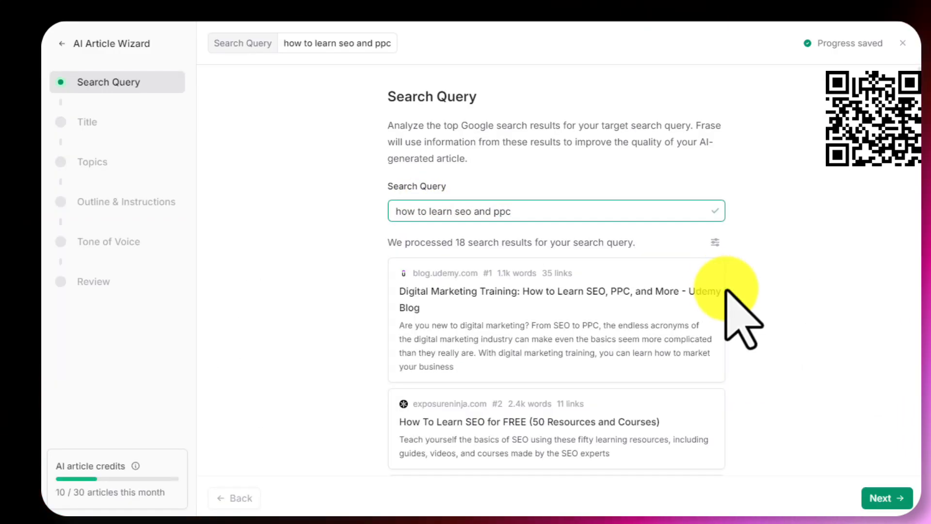
- Edit the selection of processed search results, deselecting the searchenginejournal.com, academy.hubspot.com and mangools.com pages
left_click(715, 242)
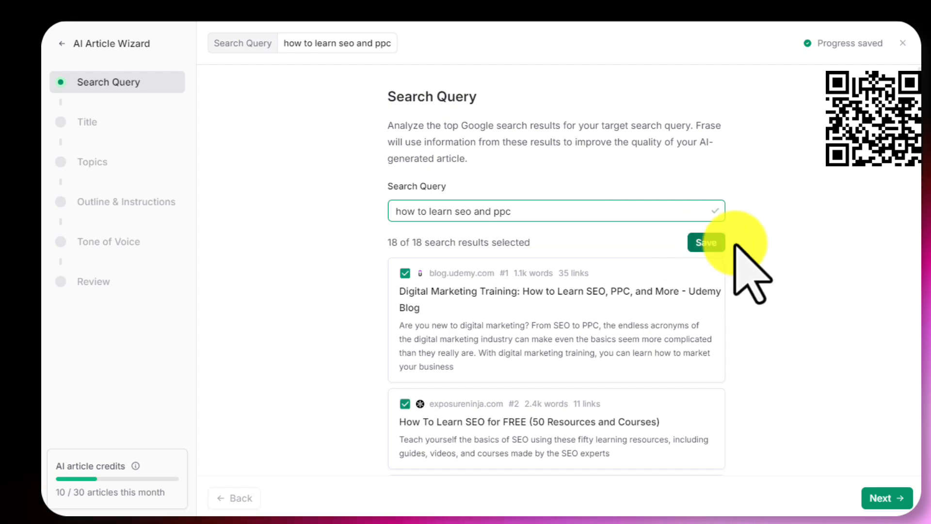
scroll(464, 384, "down", 3)
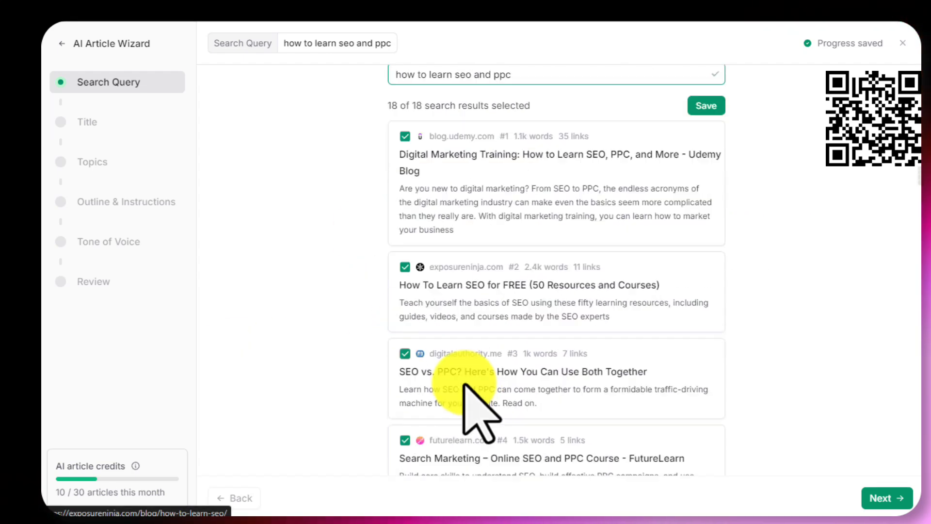
scroll(485, 382, "down", 6)
left_click(403, 300)
left_click(402, 383)
scroll(404, 349, "down", 3)
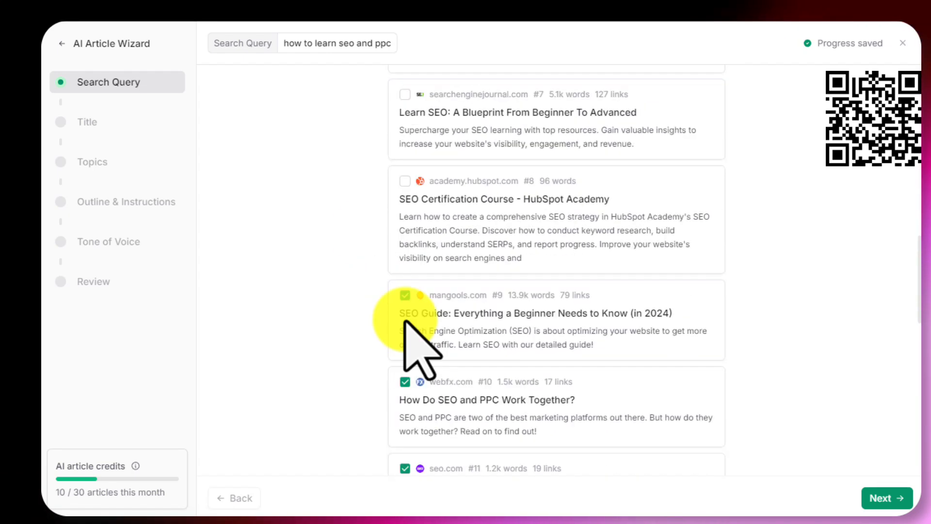
left_click(404, 295)
- Also deselect the udemy.com course, digitalmarketinginstitute.com and searchengineland.com results, and continue to the article title stage
scroll(402, 312, "down", 6)
left_click(404, 369)
scroll(403, 369, "down", 6)
left_click(403, 328)
left_click(403, 414)
scroll(401, 383, "down", 3)
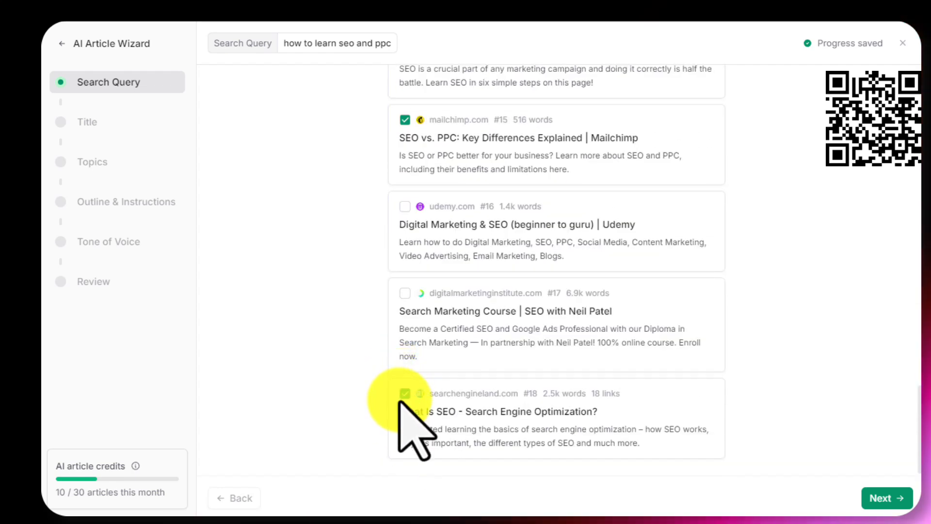
left_click(402, 395)
left_click(870, 495)
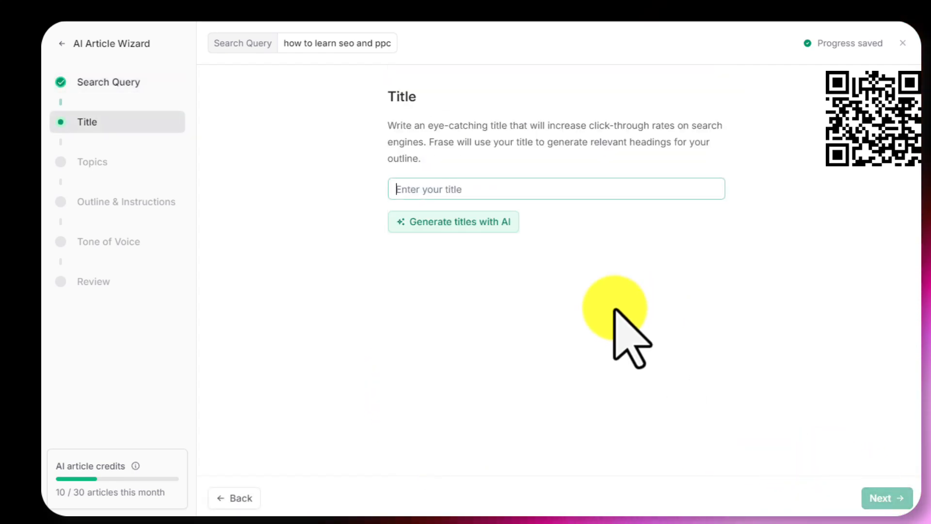
- Generate title suggestions with AI and look through them
left_click(447, 224)
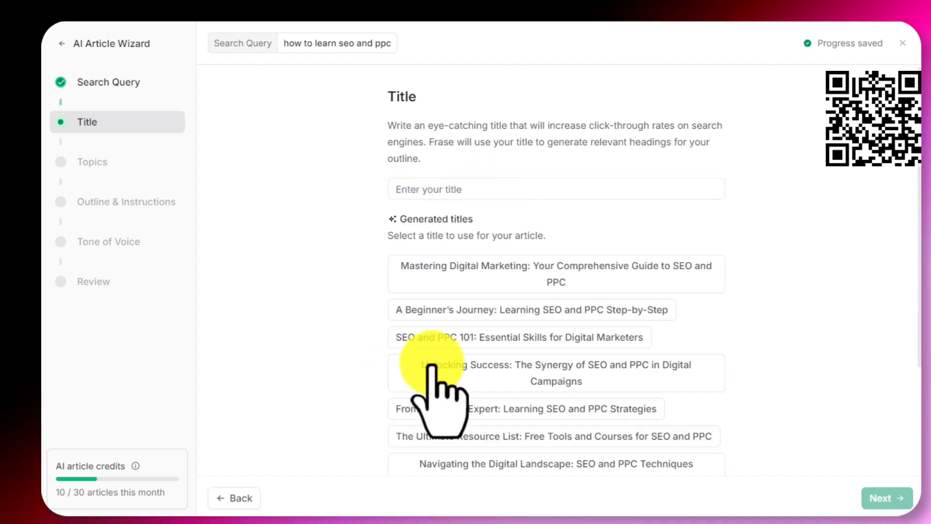
scroll(654, 353, "down", 3)
scroll(618, 354, "up", 3)
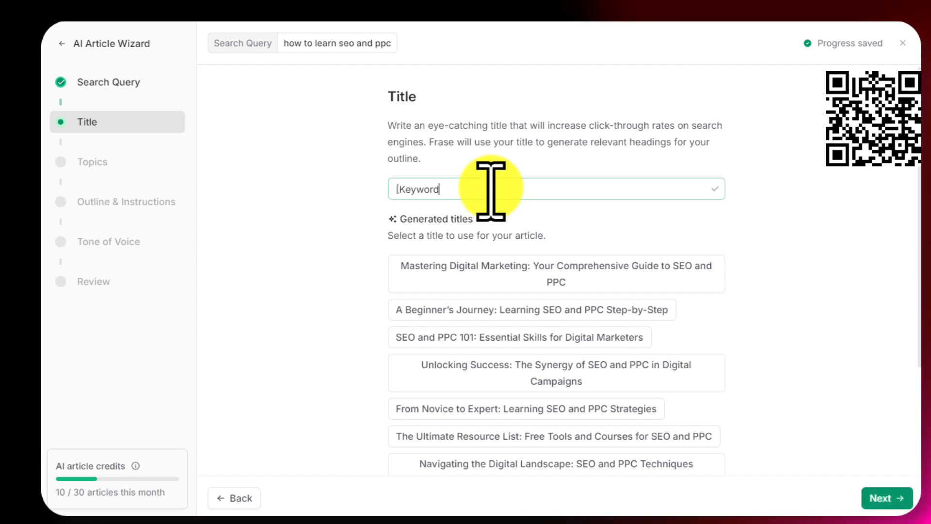
- Draft the title as "[Keyword] [Audience][Benefit]" and replace the keyword placeholder with "How to Learn SEO and PPC" in title capitalization
type("[")
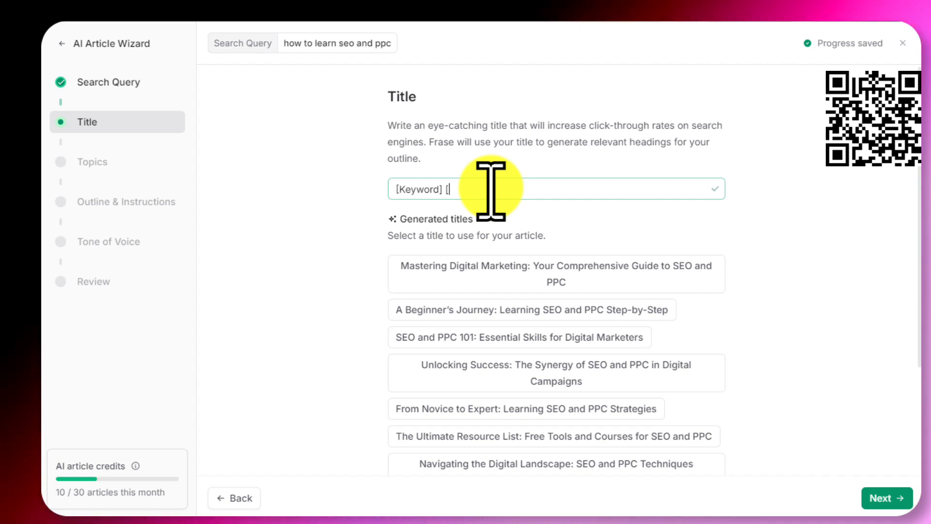
type("Audience")
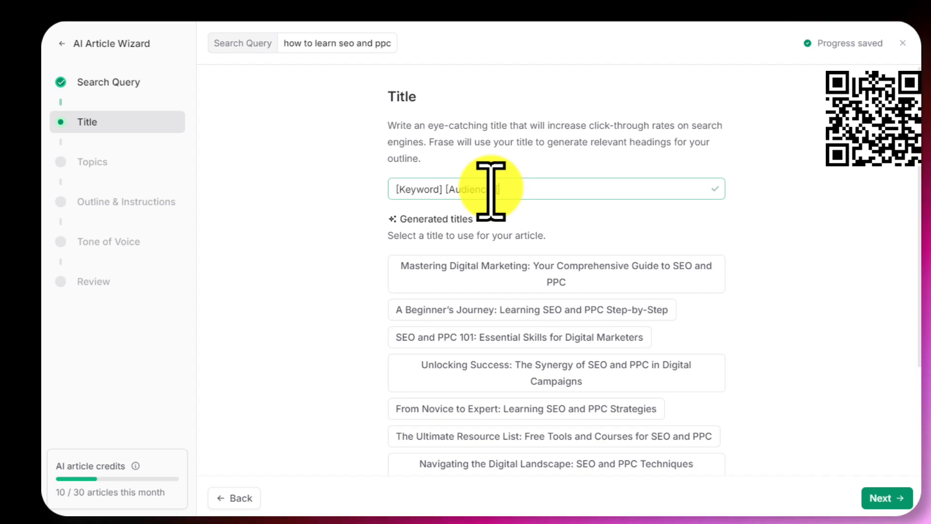
type("] [Benefit]")
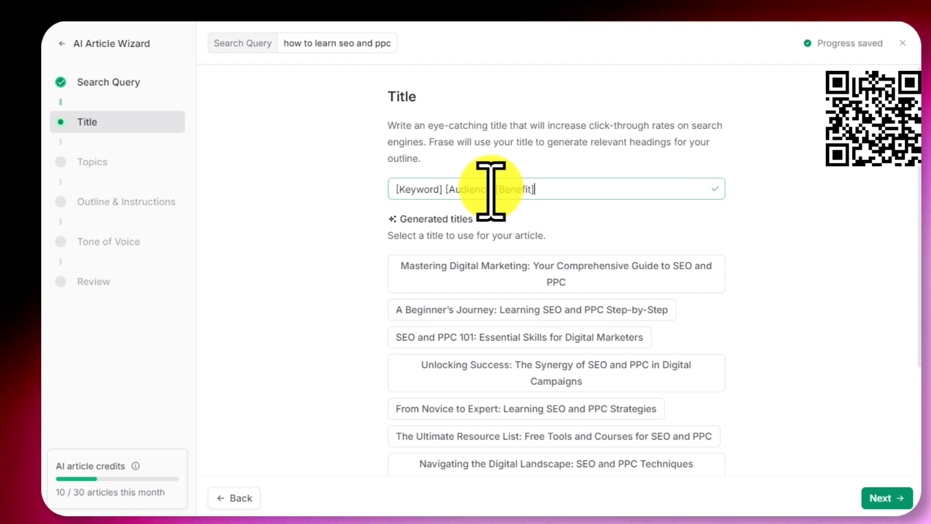
left_click_drag(443, 190, 380, 197)
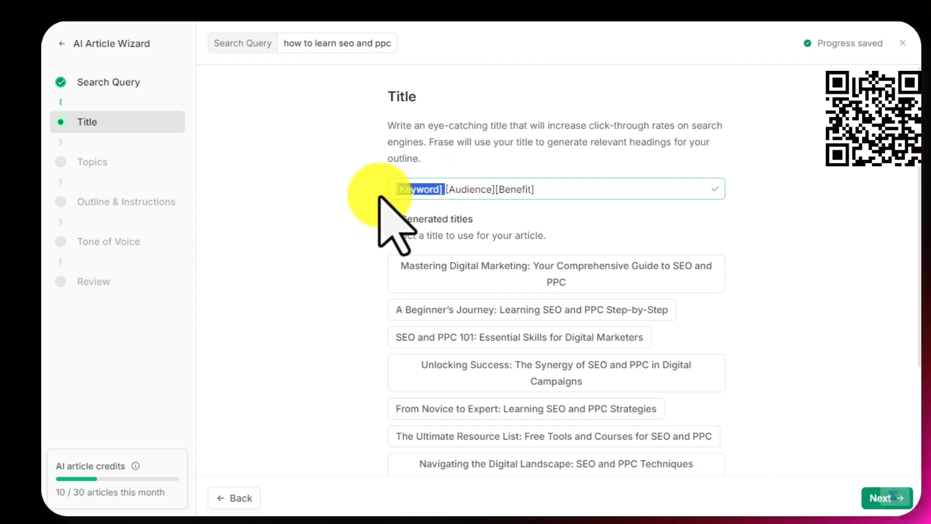
key("ctrl+v")
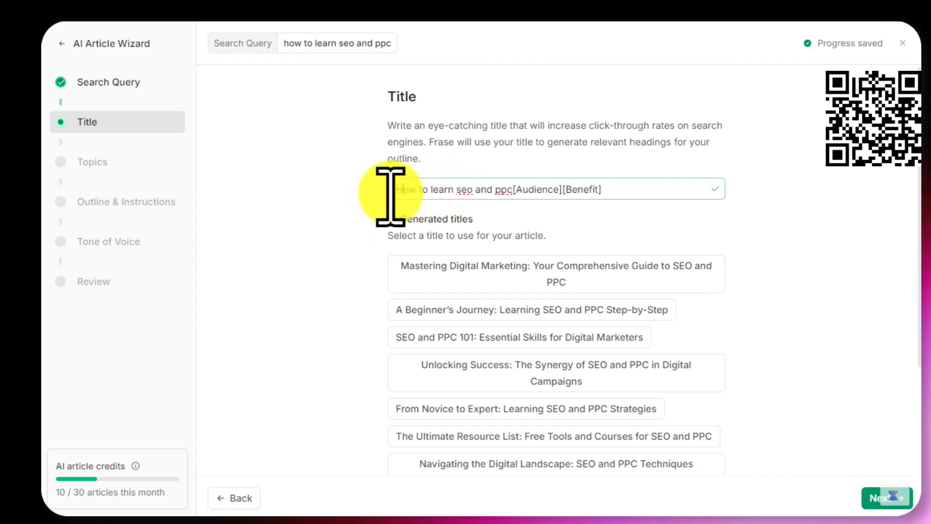
key("BackSpace")
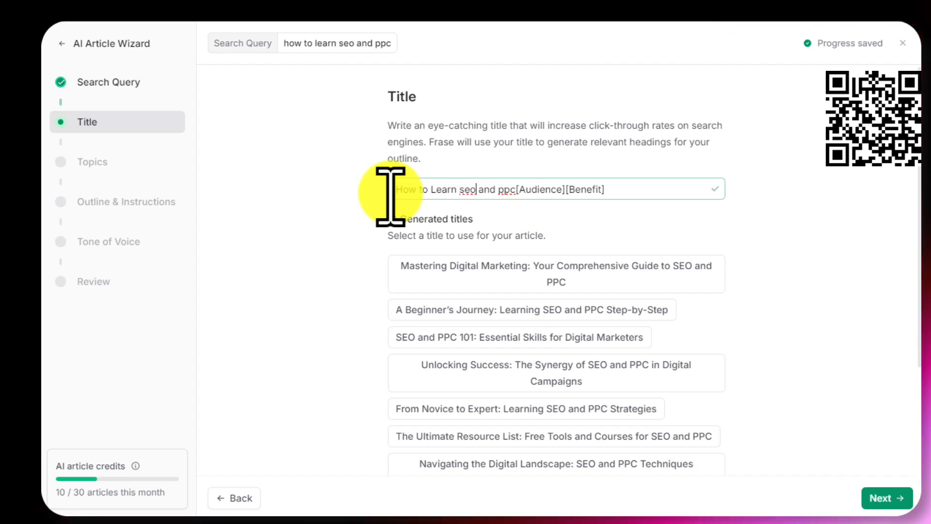
type("EO")
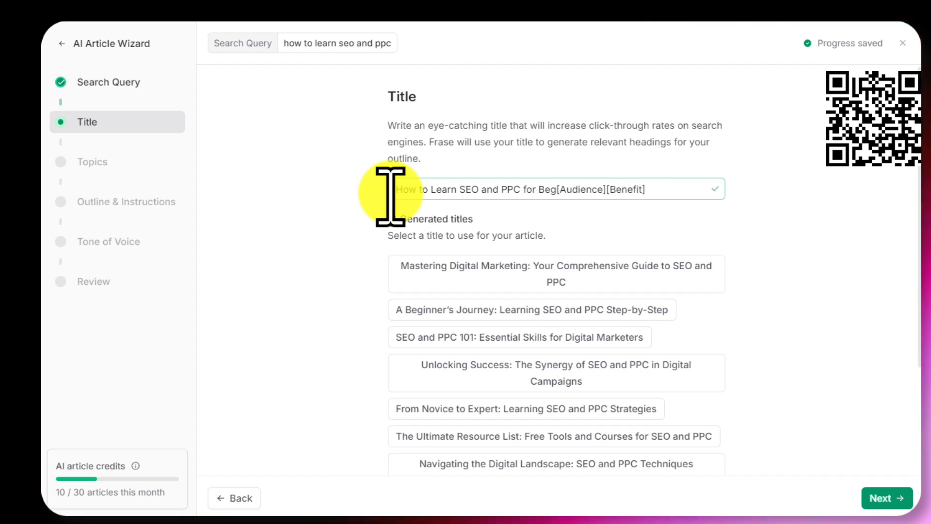
- Complete the title as "How to Learn SEO and PPC for Content Creators", removing the leftover placeholders, and continue to the topics stage
key("BackSpace")
key("BackSpace")
key("BackSpace")
type("Content Creators")
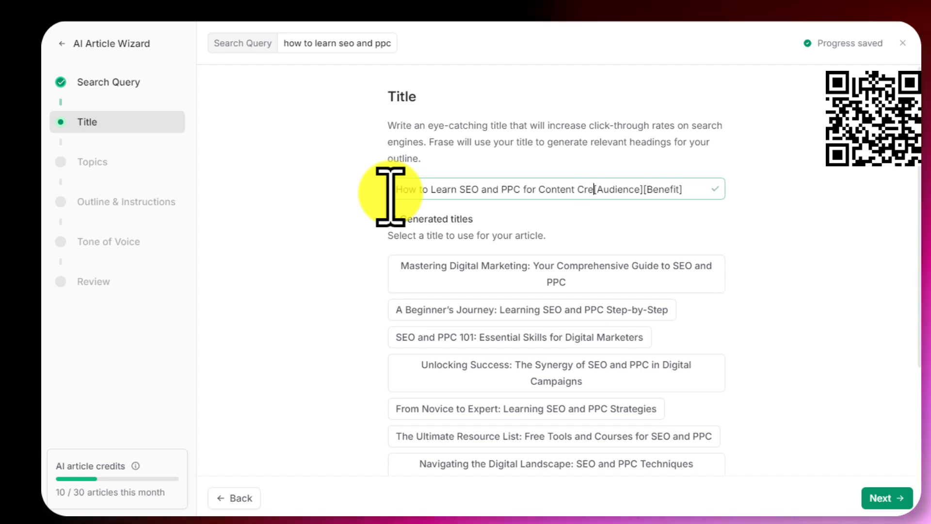
key("Delete")
key("Delete")
key("Delete")
key("Delete")
key("Delete")
key("Delete")
key("Delete")
key("Delete")
key("Delete")
key("Delete")
key("Delete")
key("Delete")
key("Delete")
key("Delete")
key("Delete")
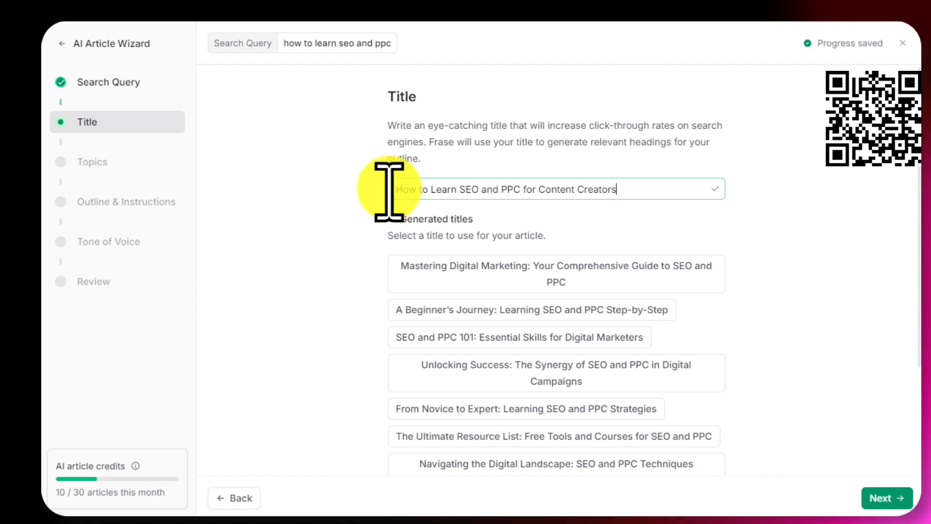
left_click(716, 190)
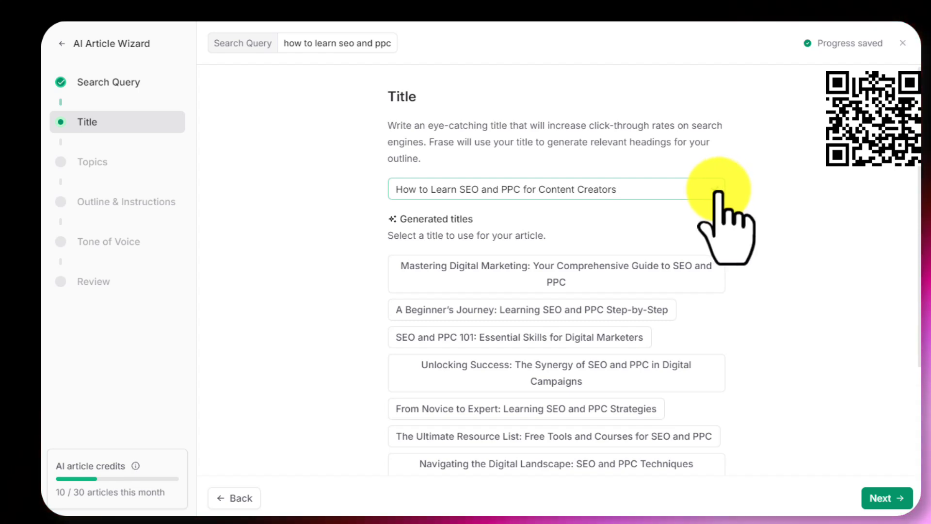
left_click(890, 499)
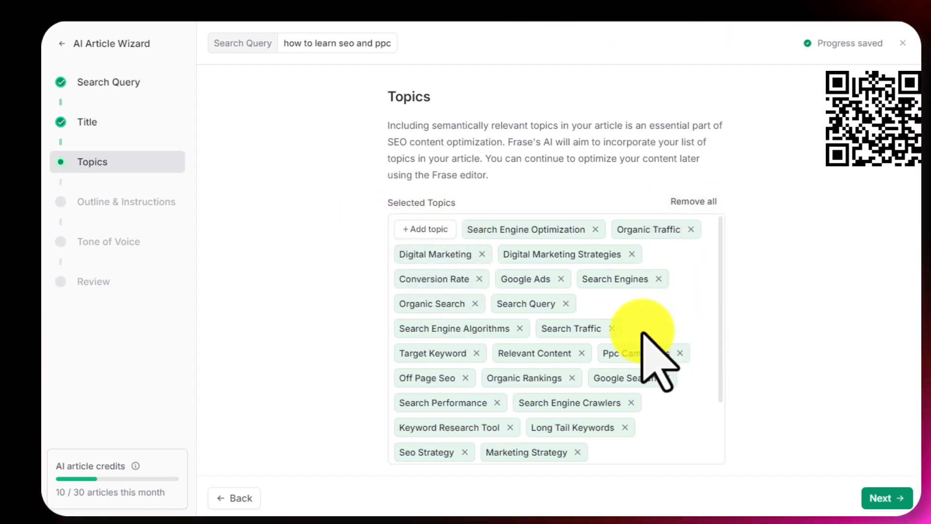
- Review and accept all the suggested topics, and generate the article outline with AI
scroll(698, 387, "down", 3)
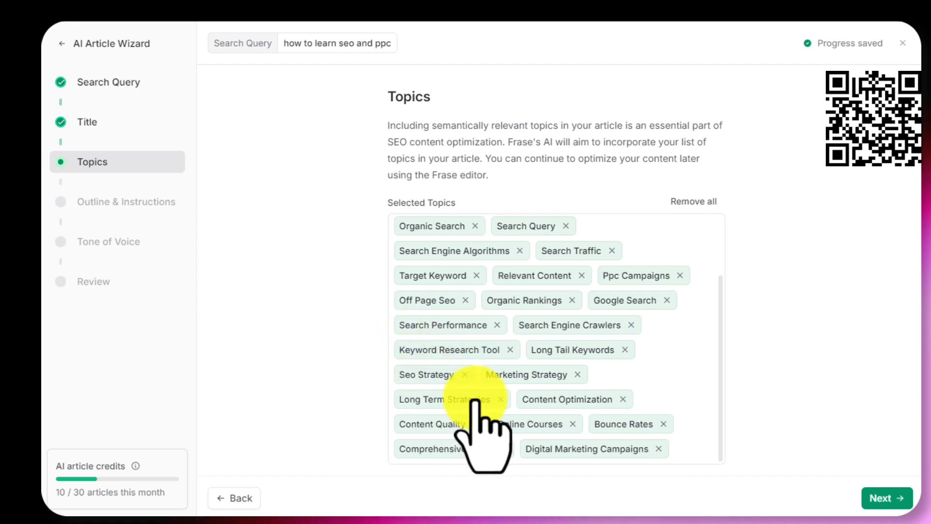
scroll(615, 448, "up", 3)
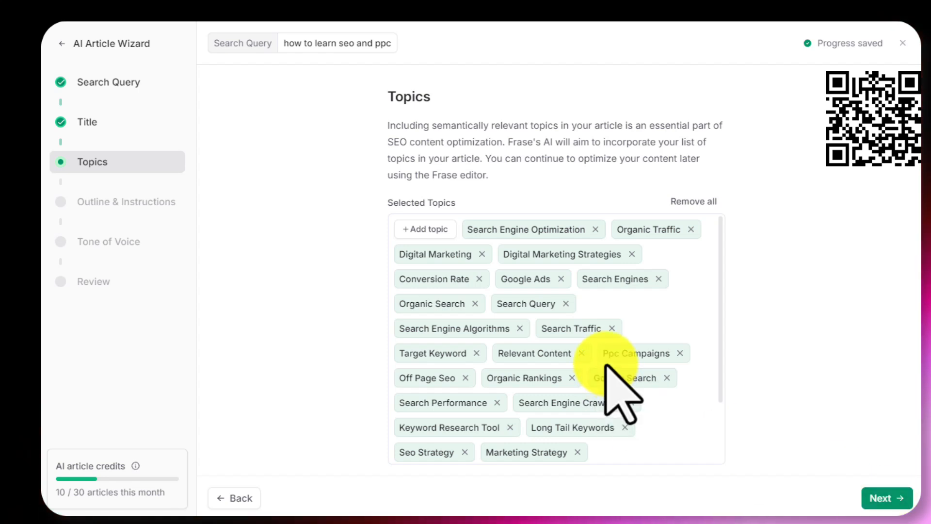
scroll(609, 378, "down", 3)
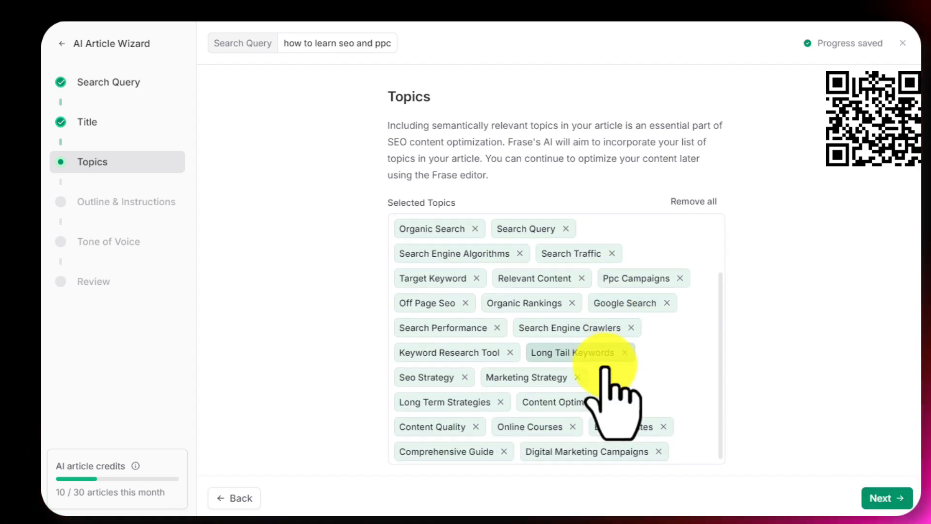
left_click(892, 499)
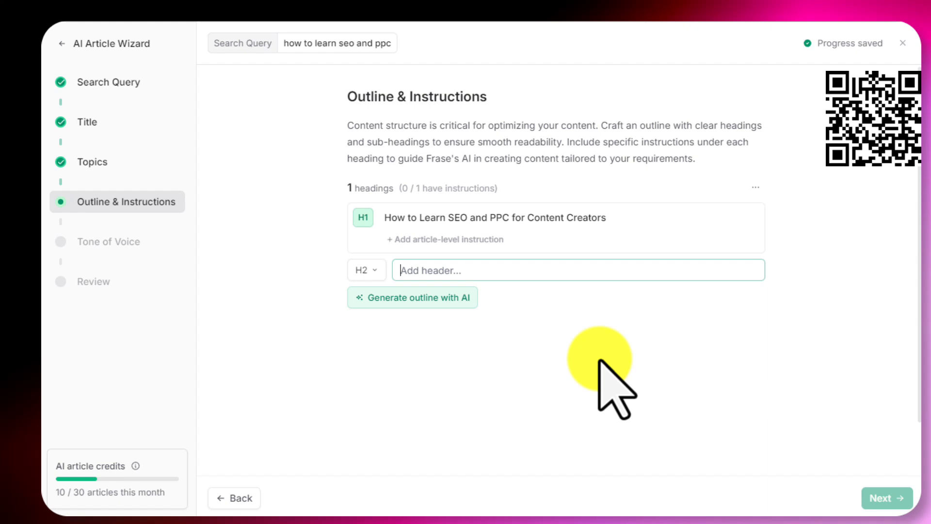
left_click(413, 298)
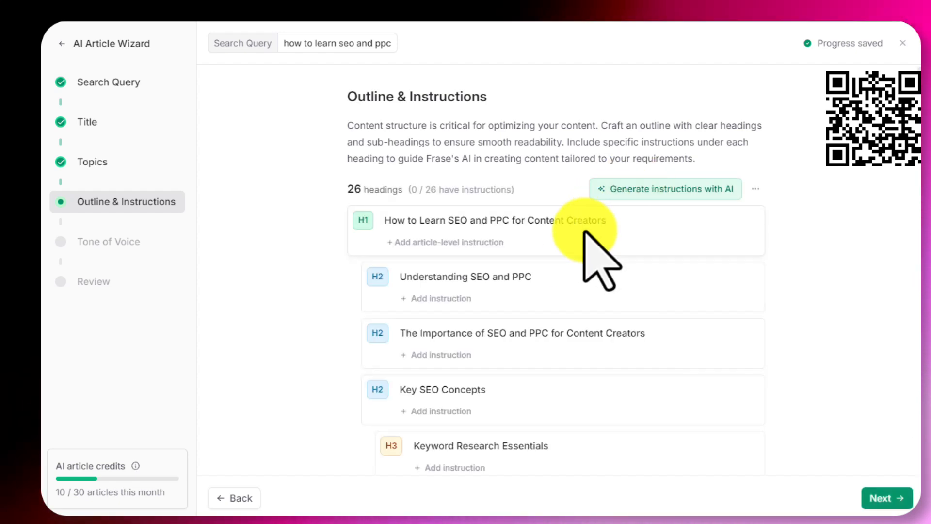
- Generate instructions for the outline headings with AI and look through them
left_click(723, 189)
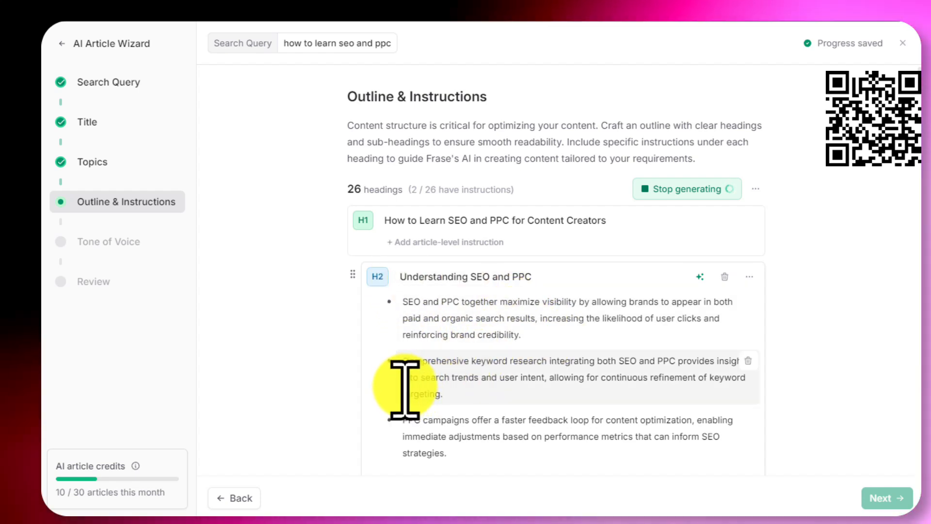
scroll(407, 383, "down", 4)
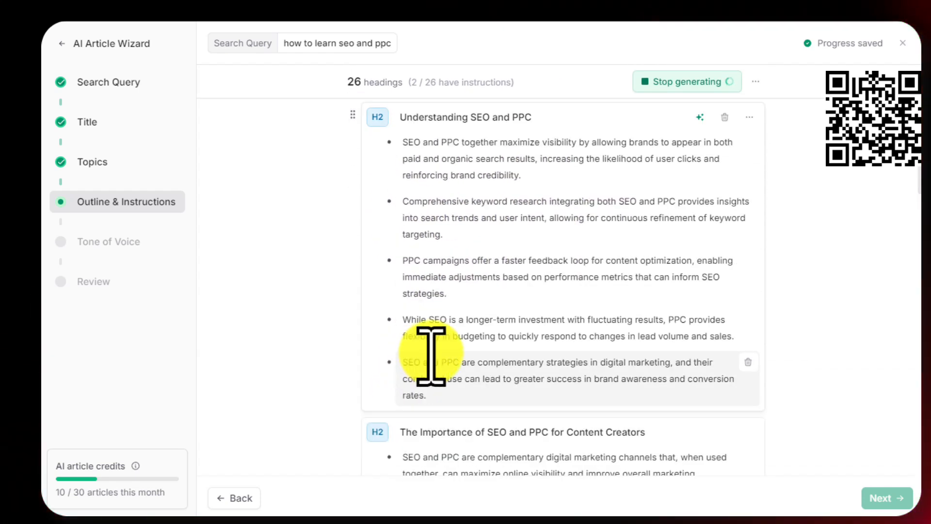
scroll(437, 337, "down", 3)
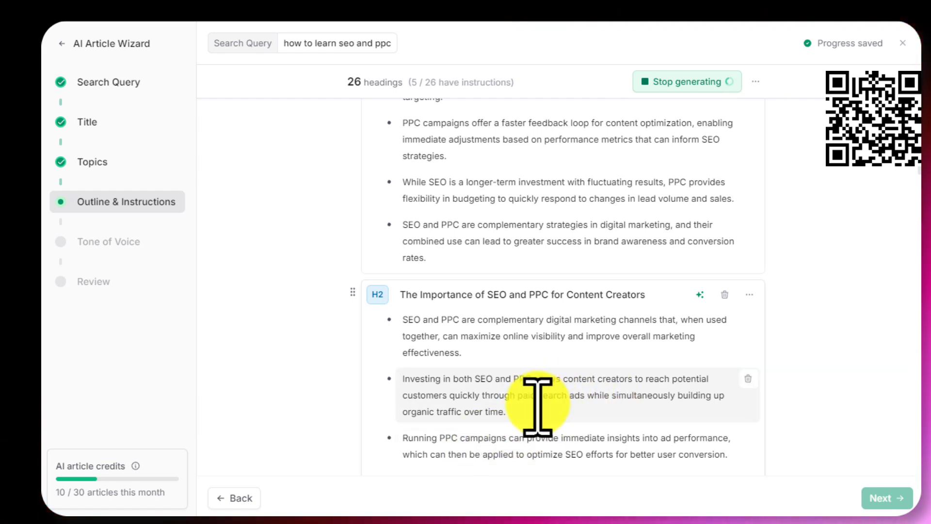
scroll(521, 395, "down", 4)
scroll(528, 395, "down", 15)
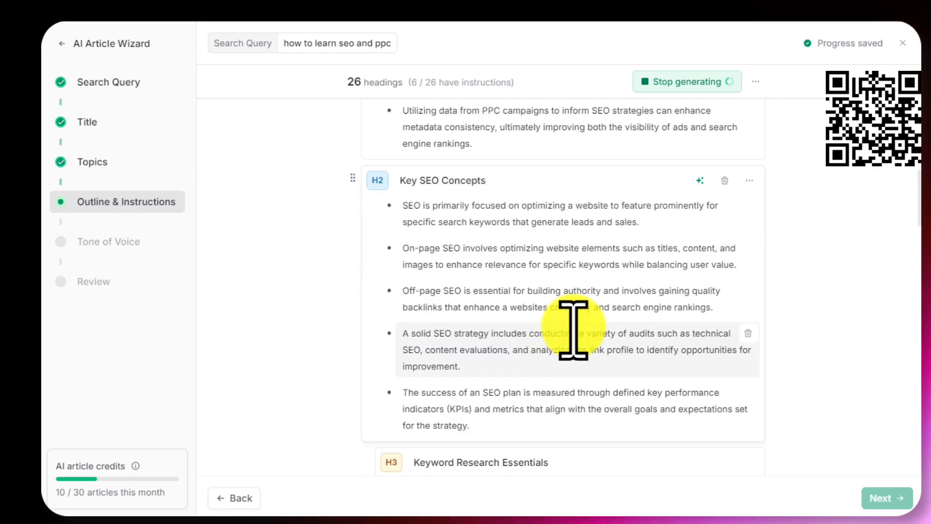
scroll(591, 304, "down", 15)
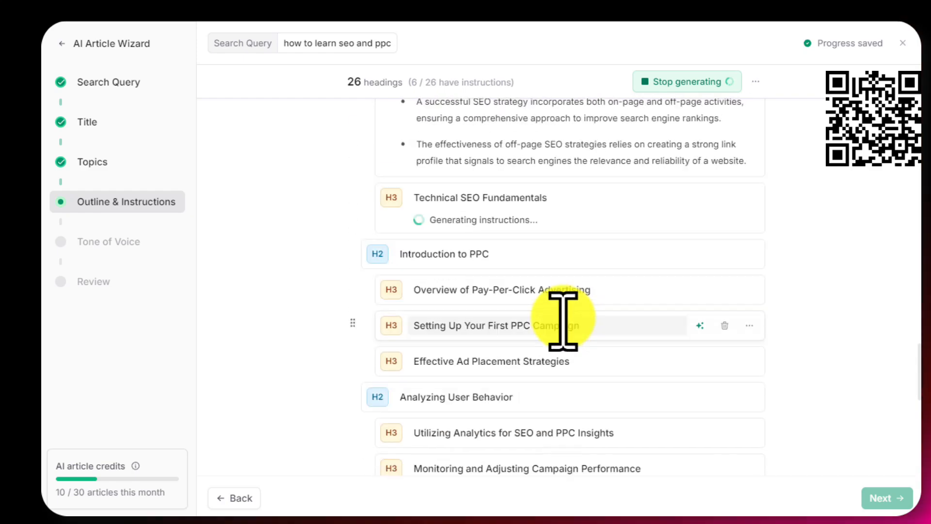
scroll(534, 330, "down", 5)
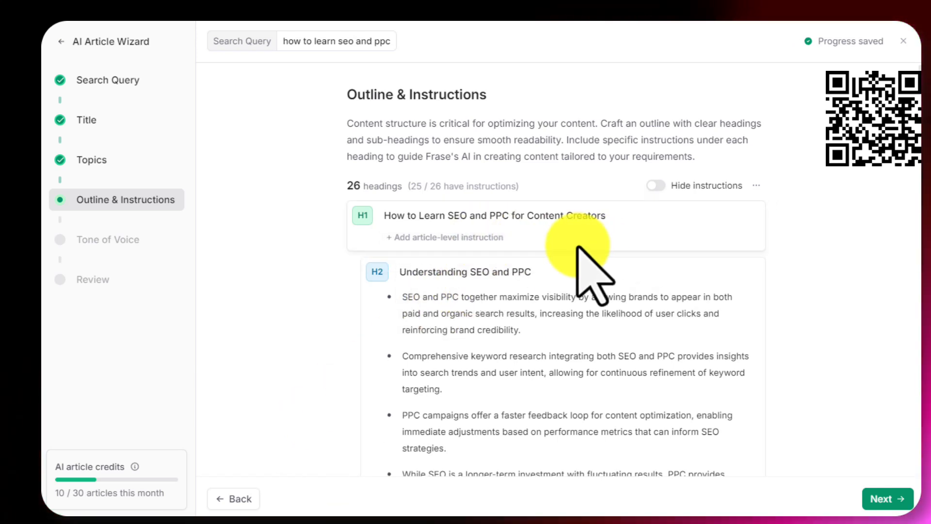
- Add an article-level instruction to be clear, concise and grammatically correct, not hallucinate or repeat answers, ideas and questions, and write as to a trusted friend
left_click(474, 237)
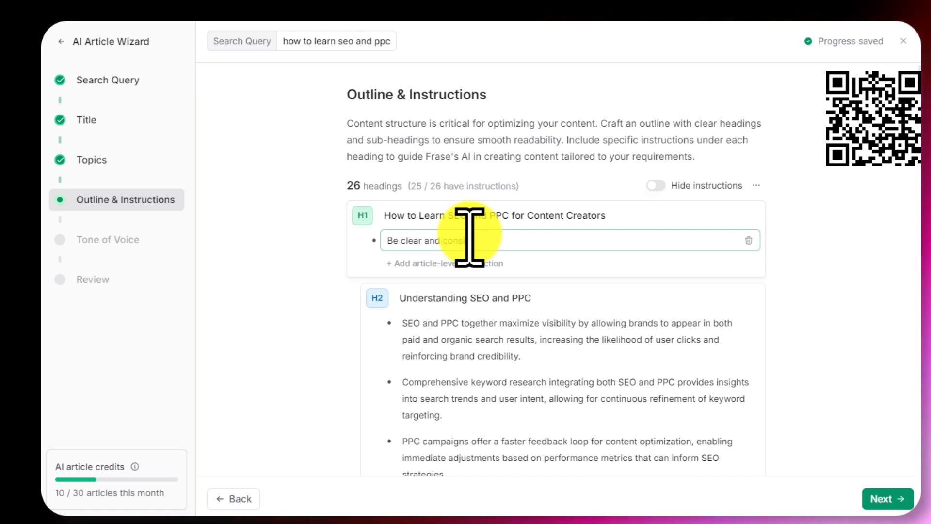
type("n't hallucinate or make up stuff, don't repeat answers, ideas and question")
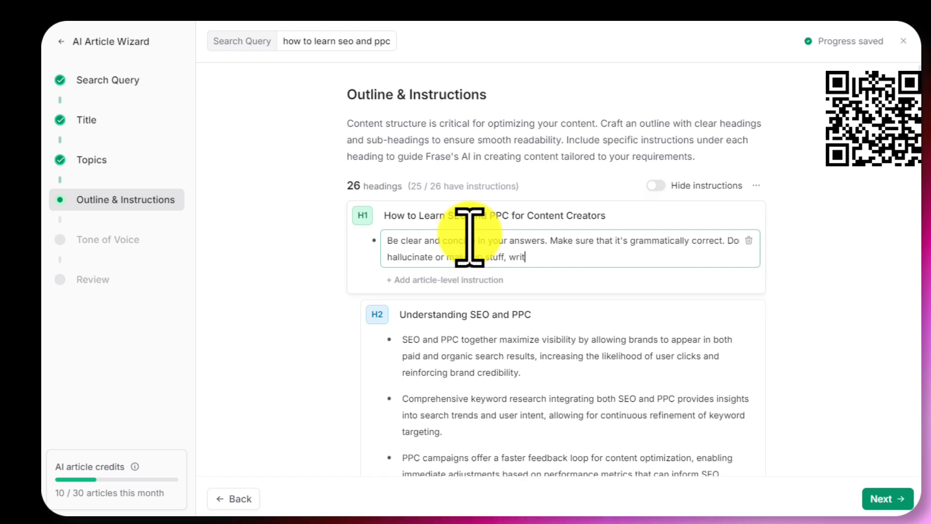
type("s. Write as if you're writing to a trusted friend. Make sure that your introductions to eac")
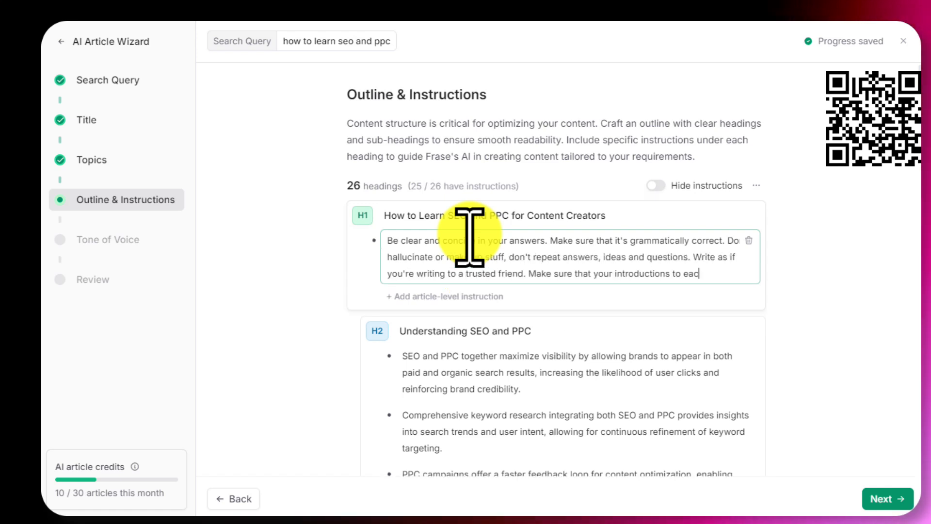
- Complete the instruction with attention-capturing section introductions, up to 2 paragraphs per section and many semantically related topic keywords, and continue to the tone stage
type("h section captures the attention of your reader and wants to read the rest of the article. For each section, write only up to 2 paragraphs and use as many semantically related topic keywords as much as possible.")
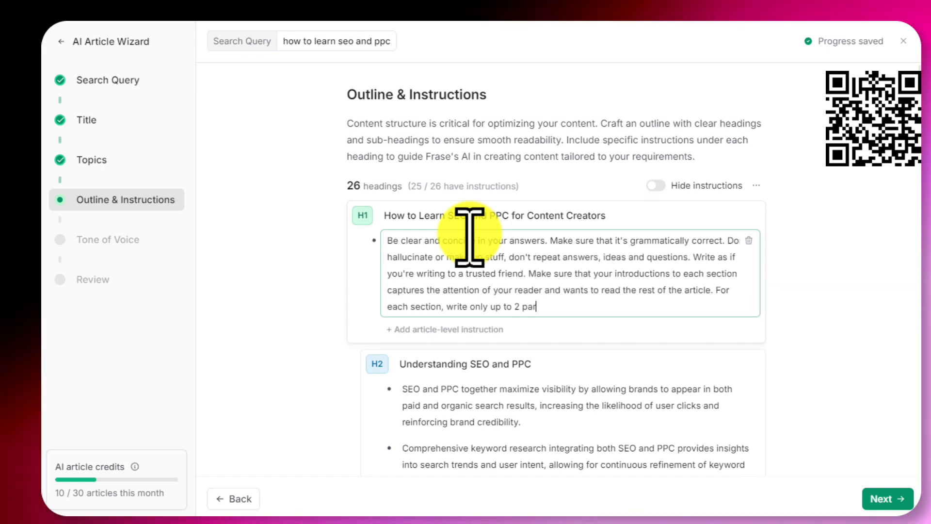
key("BackSpace")
key("BackSpace")
key("BackSpace")
key("BackSpace")
key("BackSpace")
key("BackSpace")
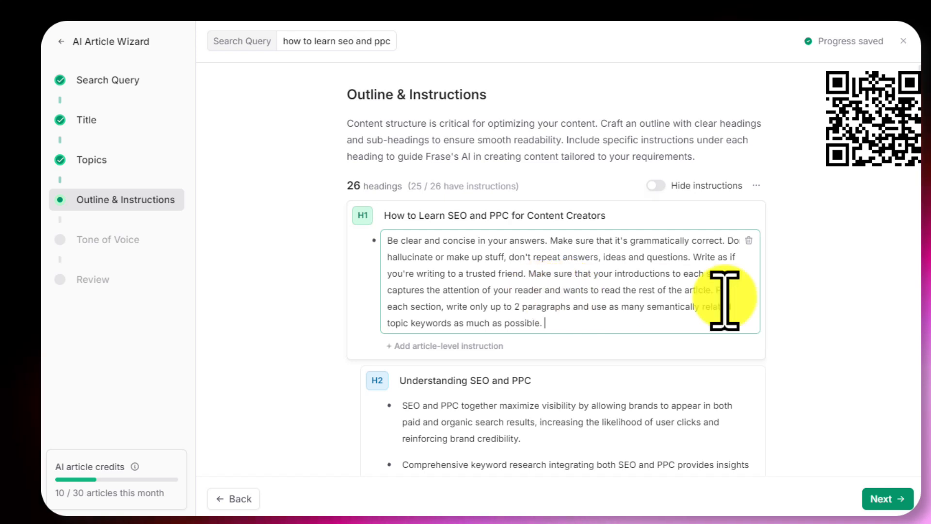
left_click(889, 504)
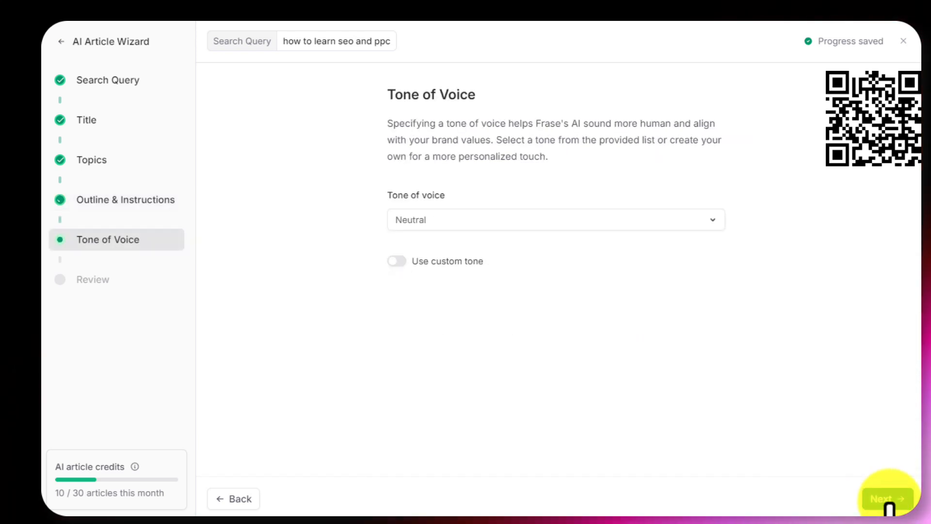
- Set the tone of voice to Convincing, review the article settings and submit them for generation
left_click(504, 221)
left_click(501, 270)
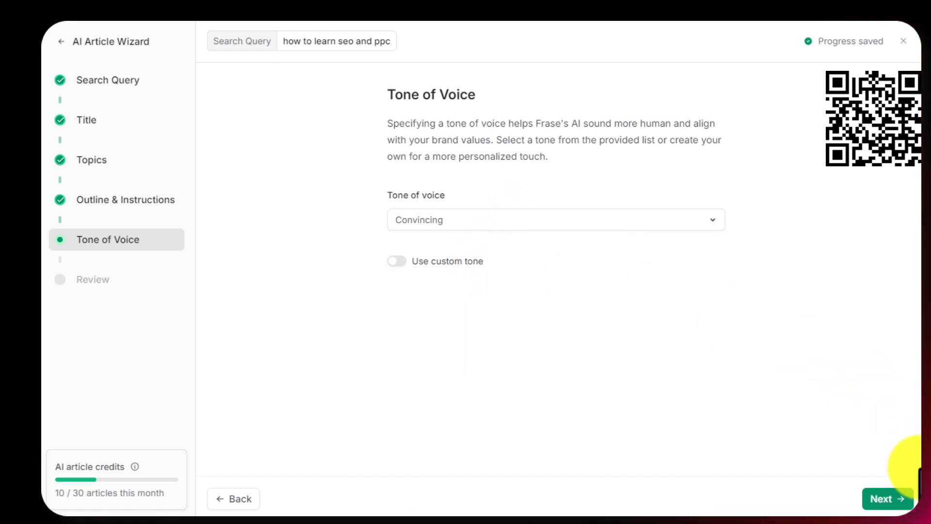
left_click(896, 502)
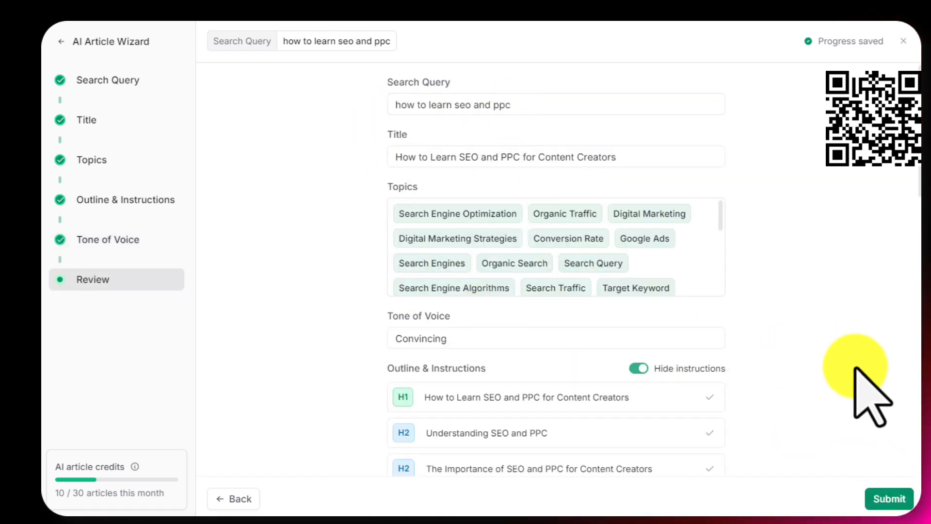
scroll(865, 405, "down", 3)
left_click(890, 498)
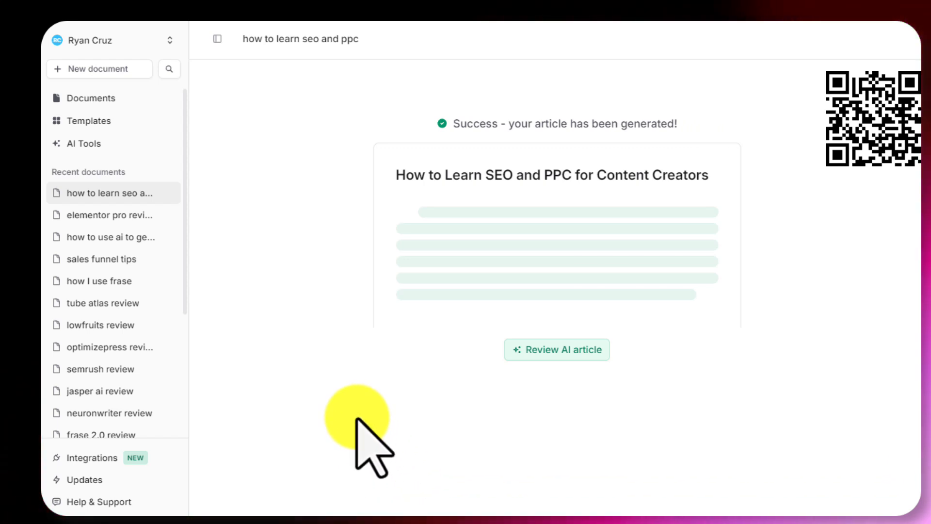
- Save the generated AI article to the document and start the research for the query "how to learn seo and ppc"
left_click(546, 354)
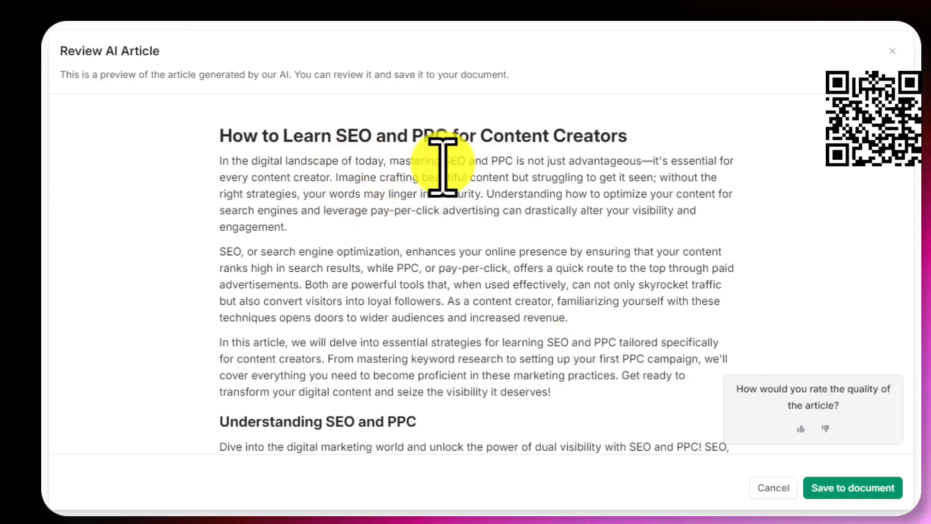
left_click(831, 488)
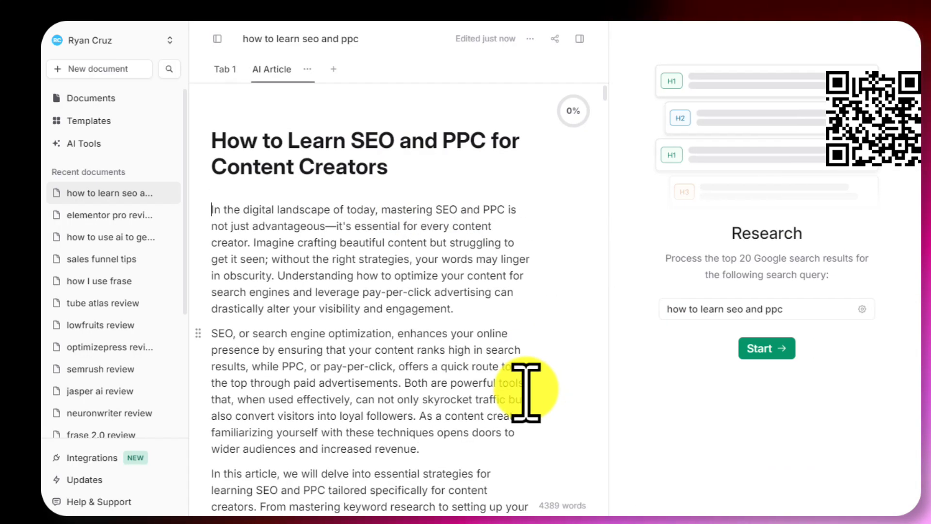
left_click(769, 348)
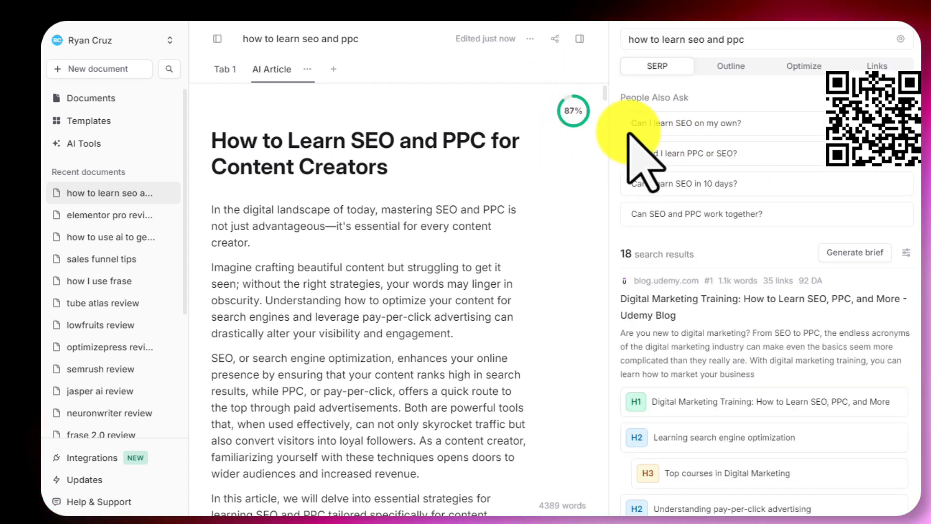
- Open the topic optimization overview and filter the topics to those with the status In Progress
left_click(801, 64)
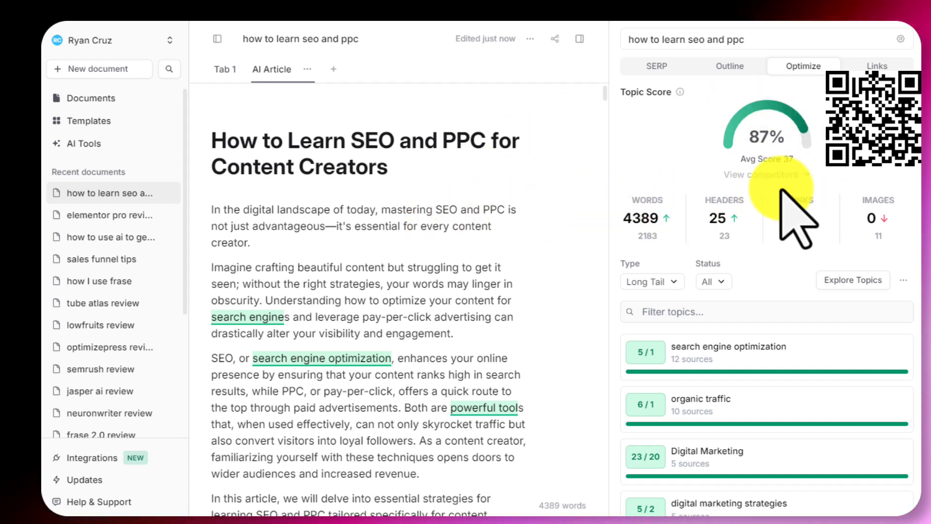
left_click(713, 282)
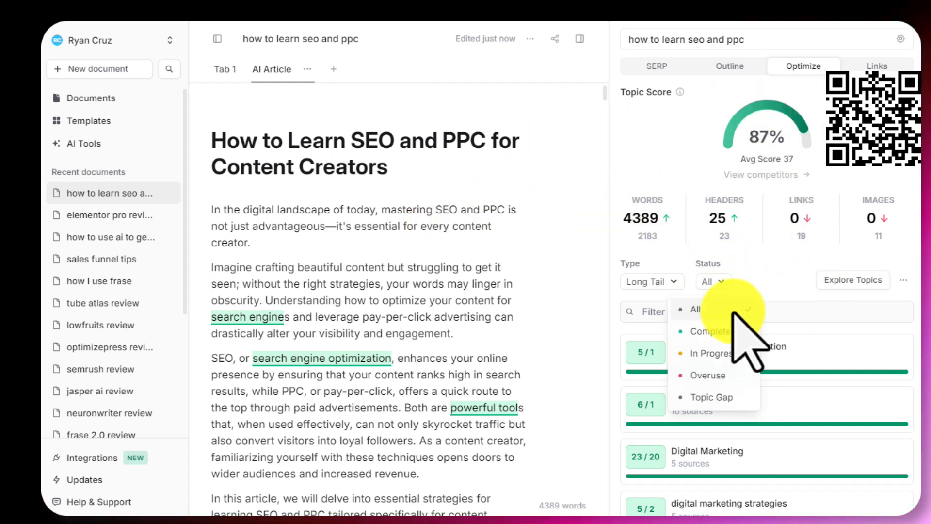
left_click(710, 353)
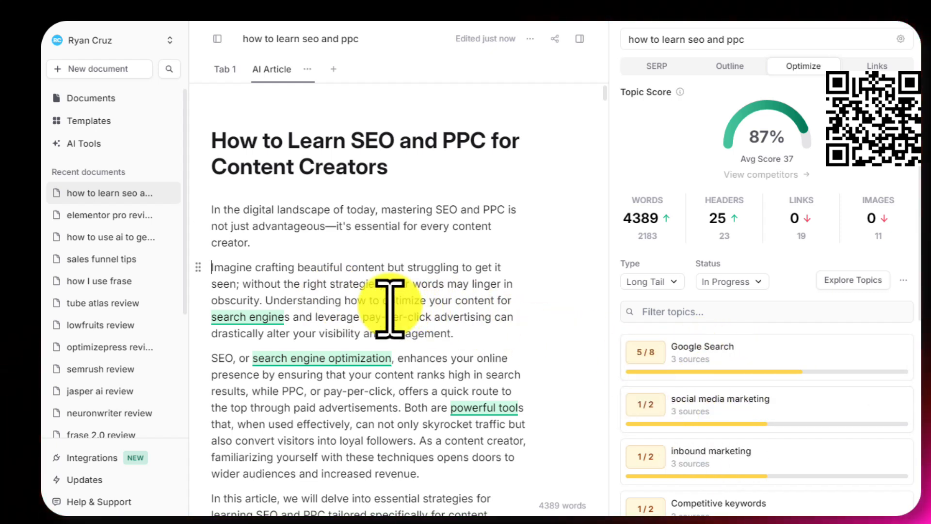
- Add "This doesn't include social media marketing methods." as its own paragraph after the introduction's sentence about paid advertisements
scroll(409, 323, "down", 3)
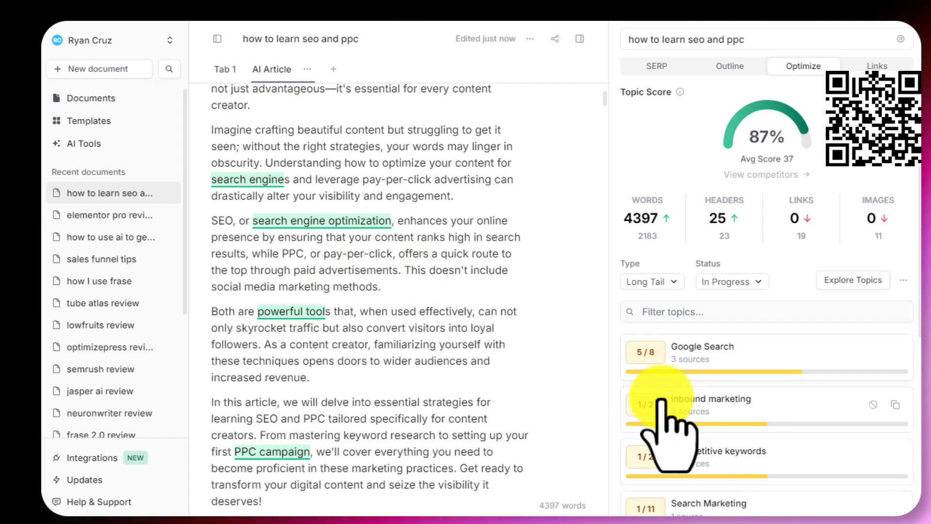
left_click(405, 269)
key("Return")
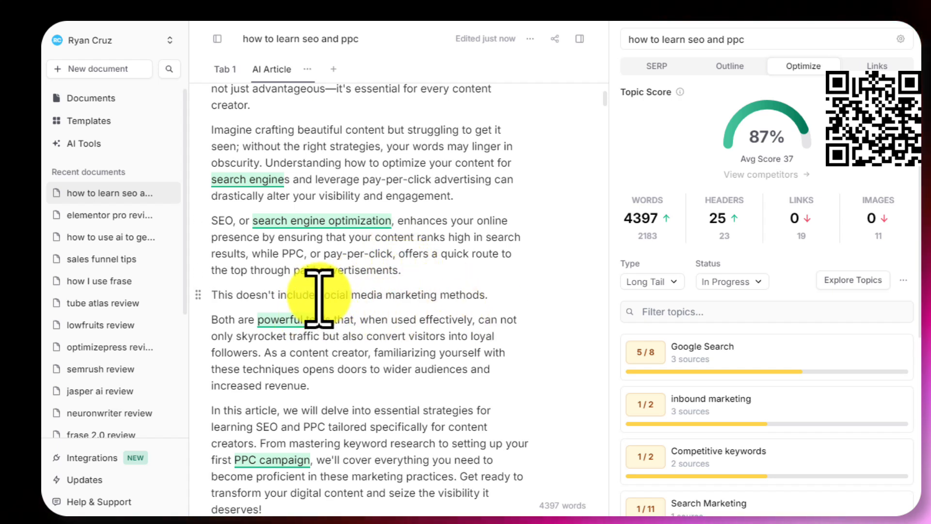
left_click_drag(460, 294, 467, 294)
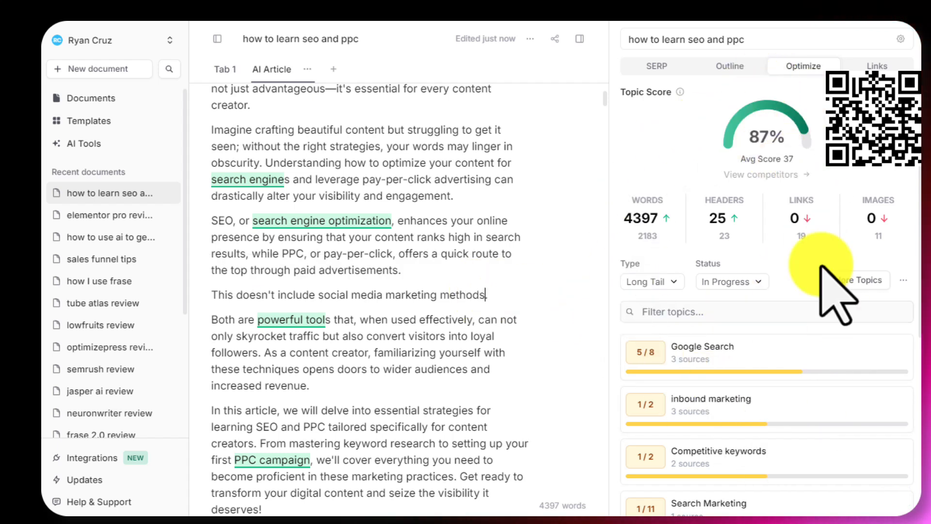
- Try to copy the whole article into the empty body of the WordPress post
mouse_move(805, 411)
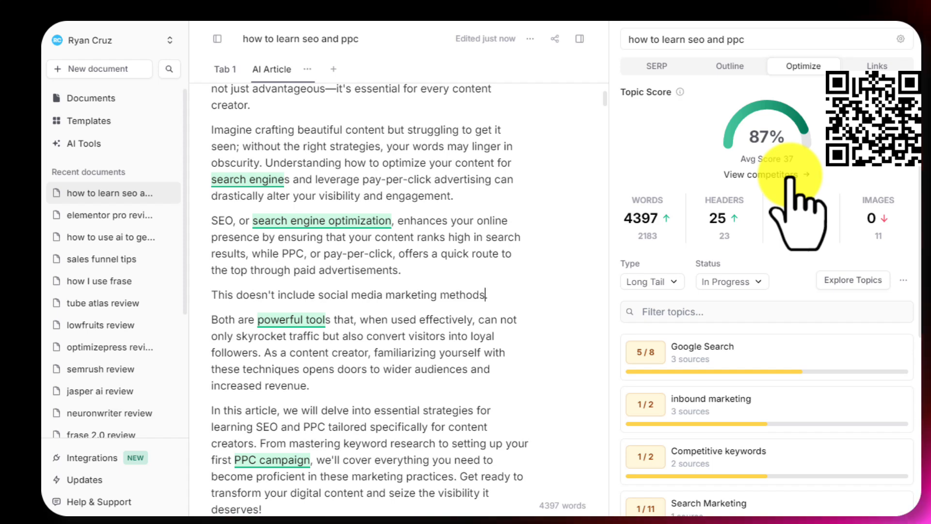
scroll(457, 246, "up", 3)
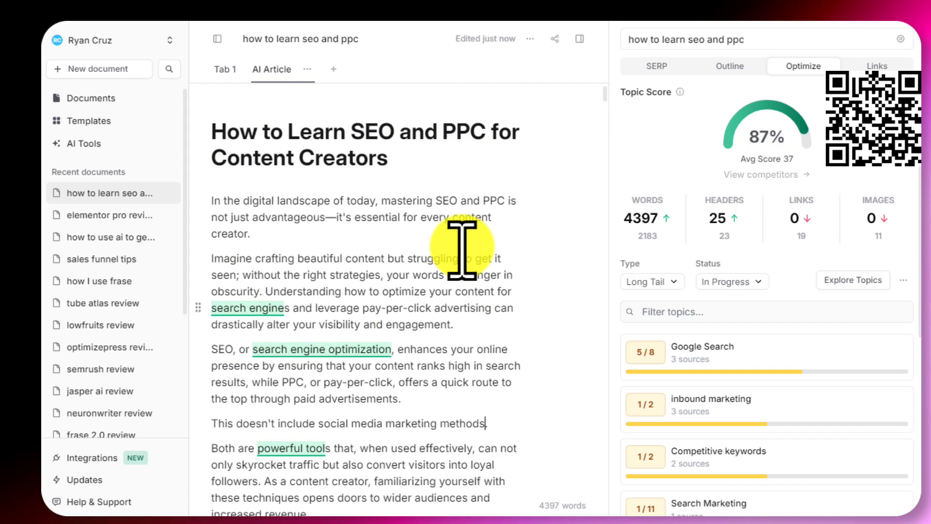
key("ctrl+a")
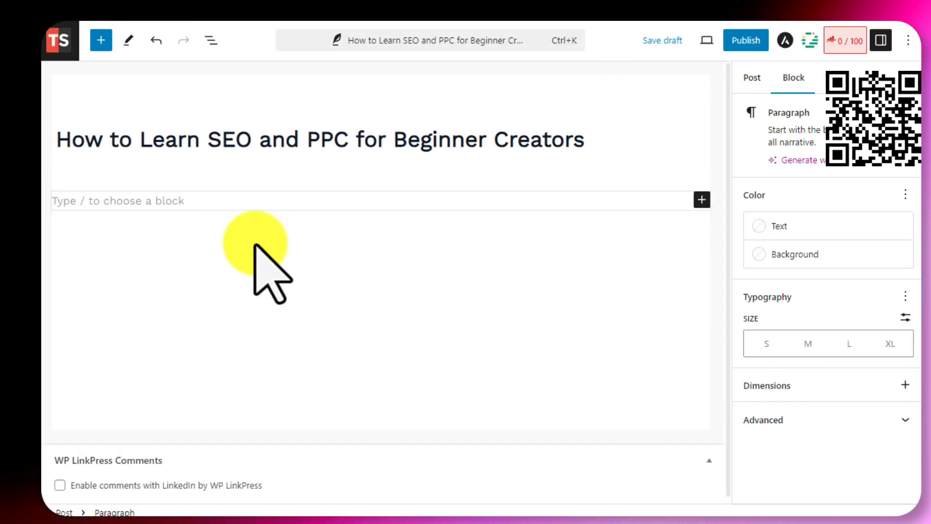
left_click(105, 203)
key("ctrl+v")
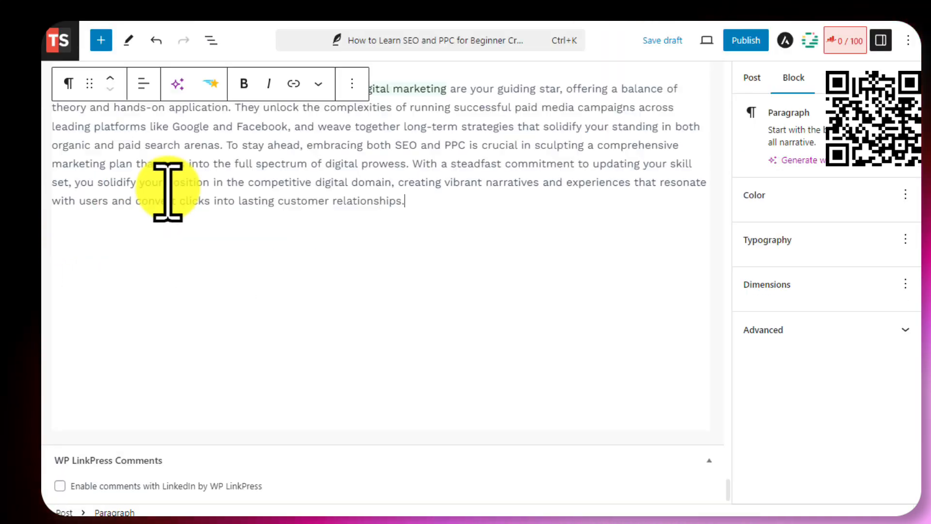
scroll(572, 307, "up", 7)
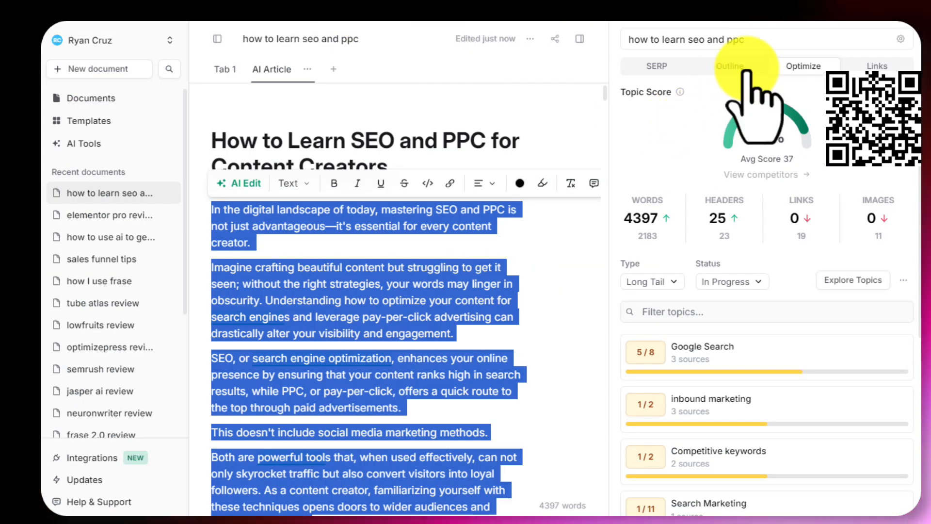
- Return to Frase and select and copy the entire article text again
left_click(731, 66)
left_click(523, 261)
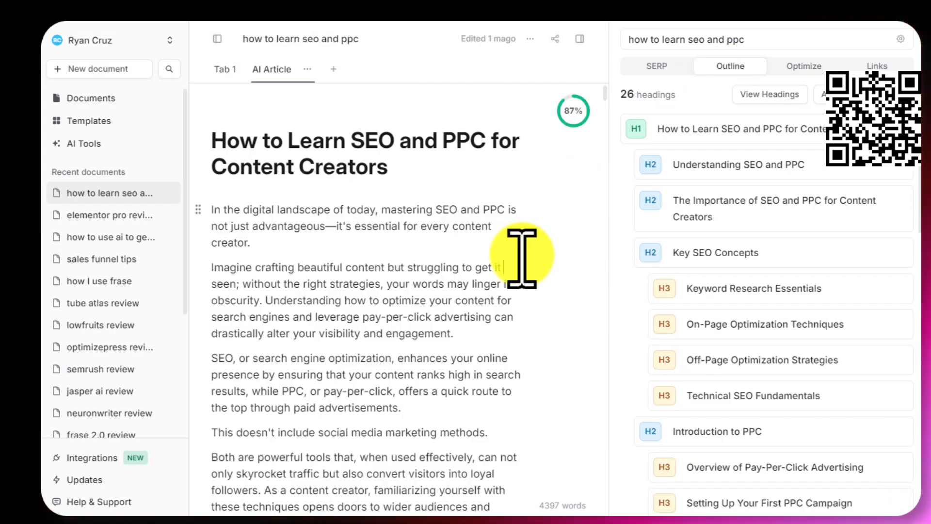
key("ctrl+a")
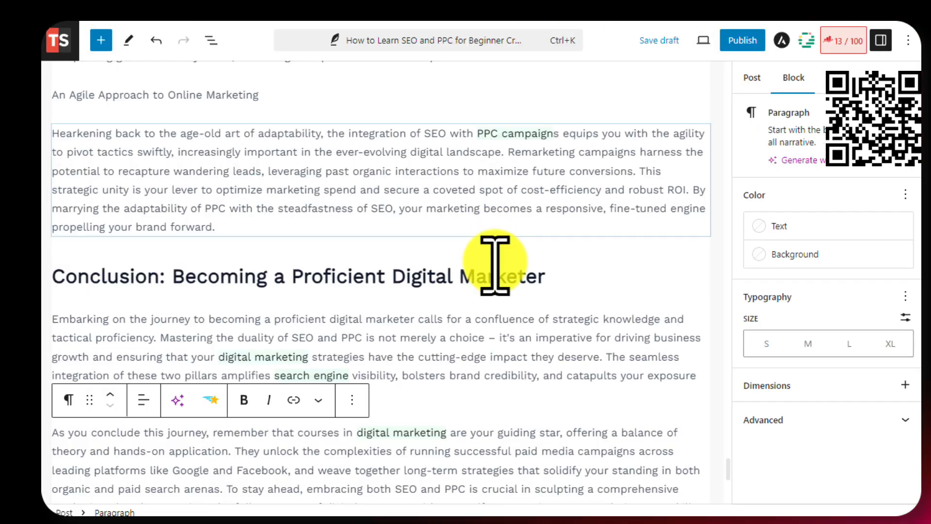
- In WordPress, clear the wrongly pasted text from the post body and paste the copied article in its place
left_click(558, 266)
key("ctrl+a")
key("ctrl+a")
key("Delete")
left_click(199, 200)
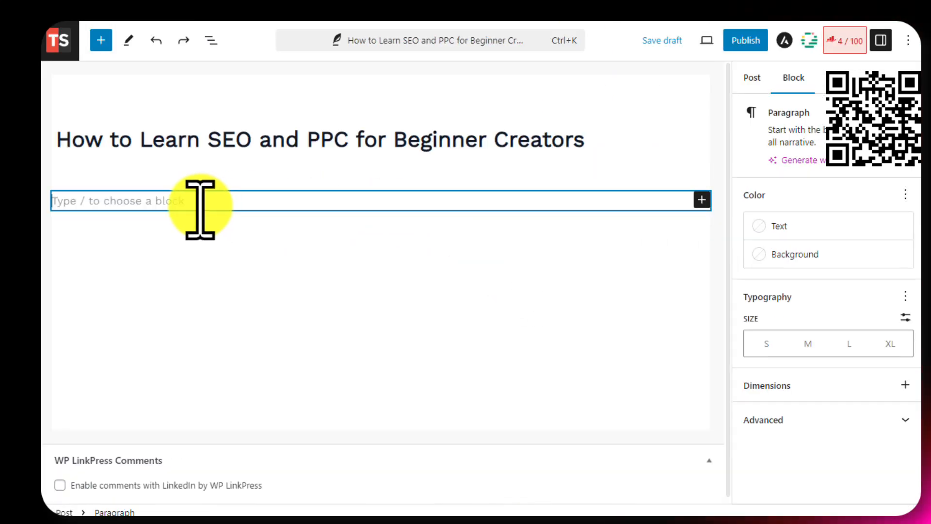
key("ctrl+v")
scroll(477, 340, "up", 15)
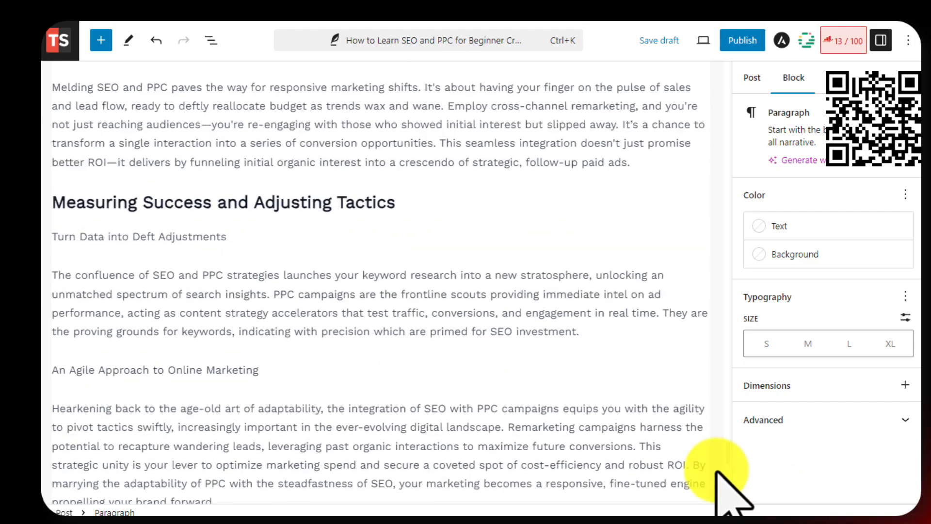
left_click_drag(717, 470, 757, 63)
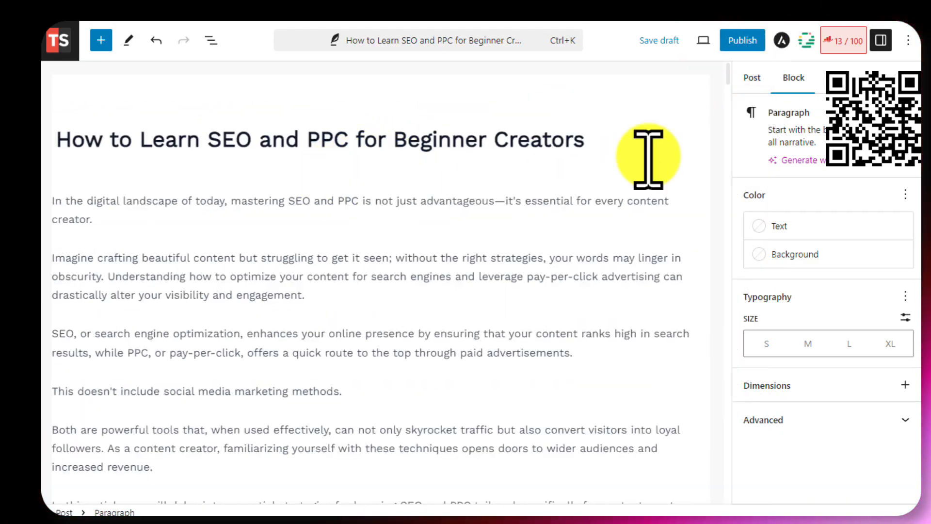
- Assign the post to the AI SEO category and publish it
left_click(753, 78)
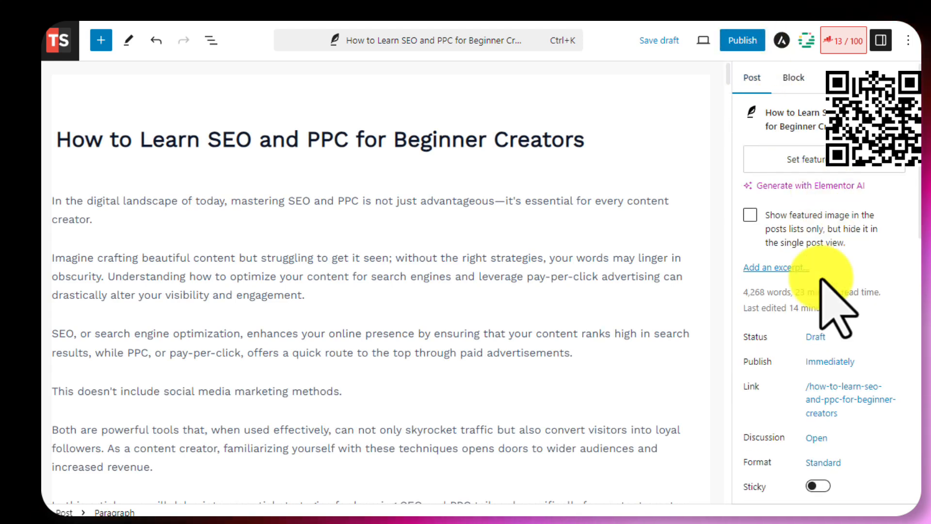
scroll(824, 349, "down", 3)
scroll(819, 412, "down", 3)
left_click(824, 371)
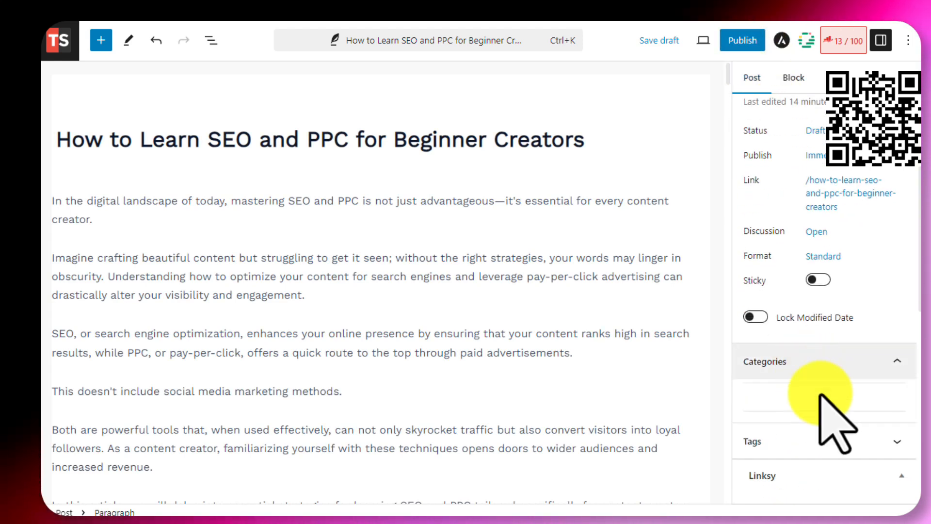
scroll(799, 442, "down", 2)
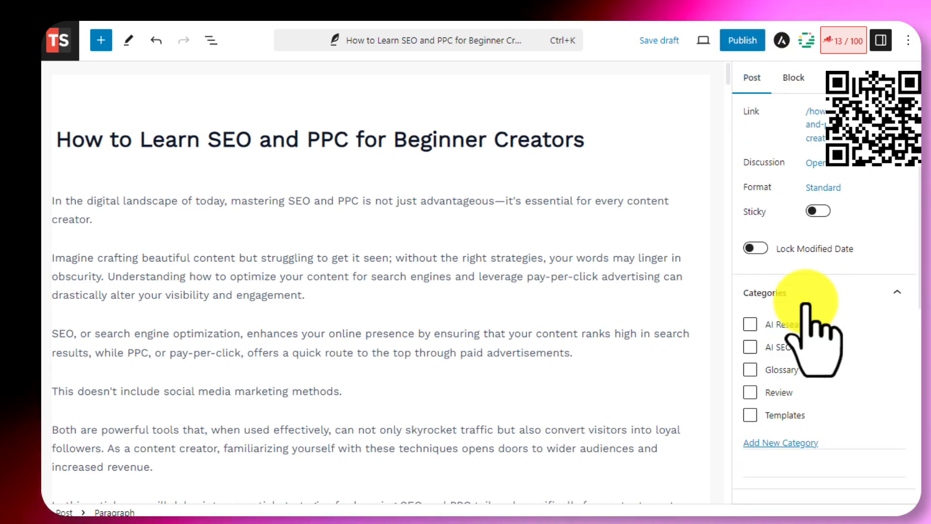
left_click(750, 347)
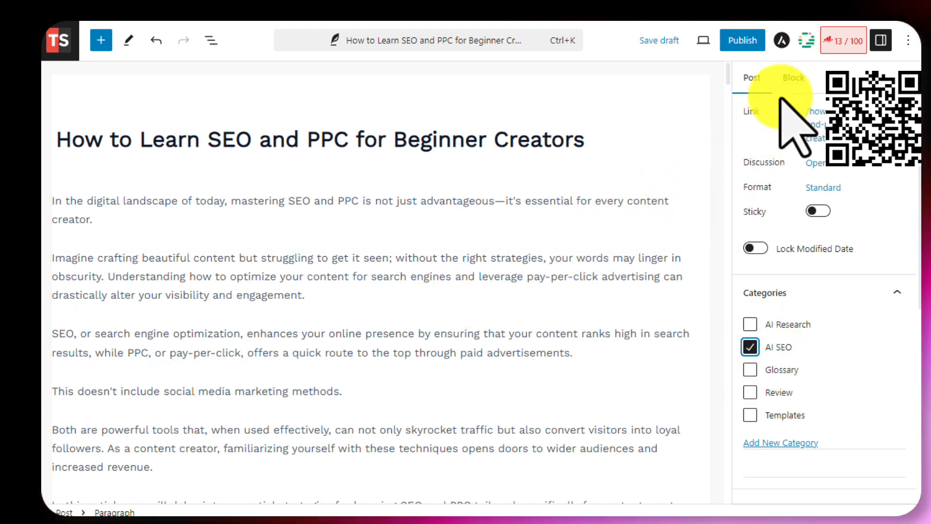
left_click(749, 42)
left_click(802, 46)
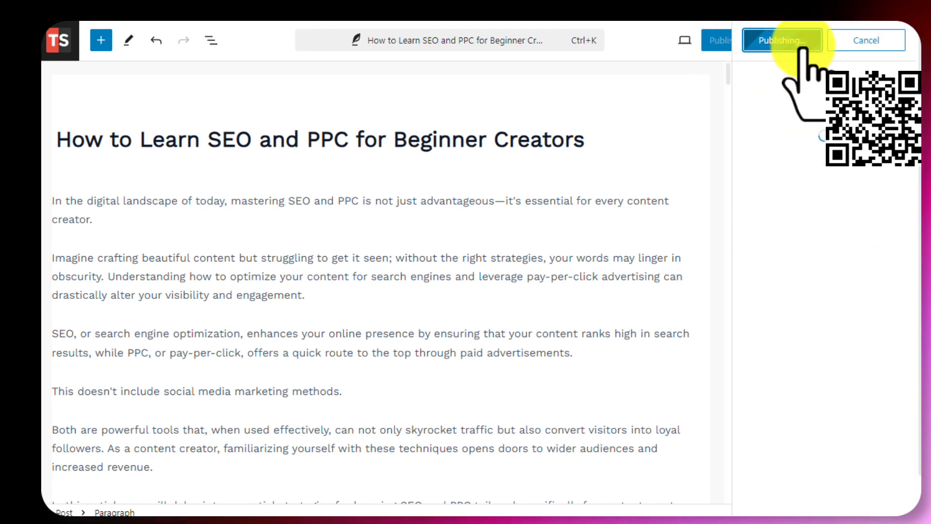